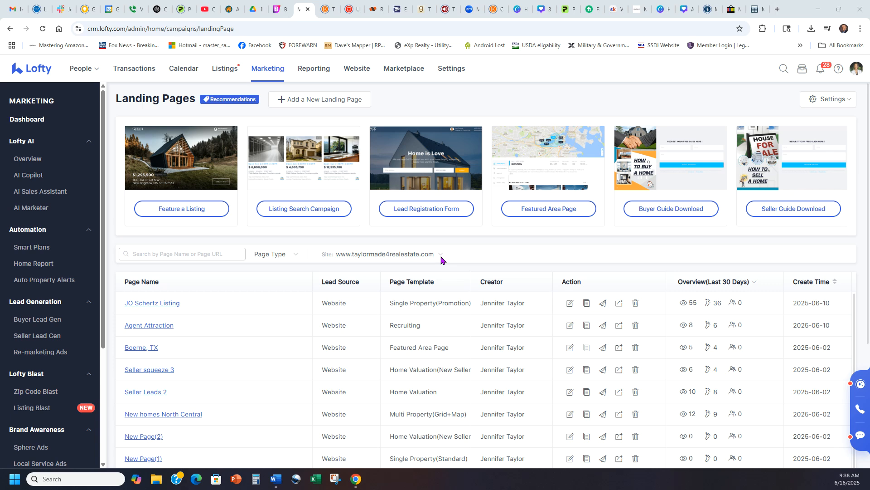
Switch to the Marketing dashboard and bring the sidebar's lead tools into view.
click(268, 70)
scroll(32, 276, down, 4)
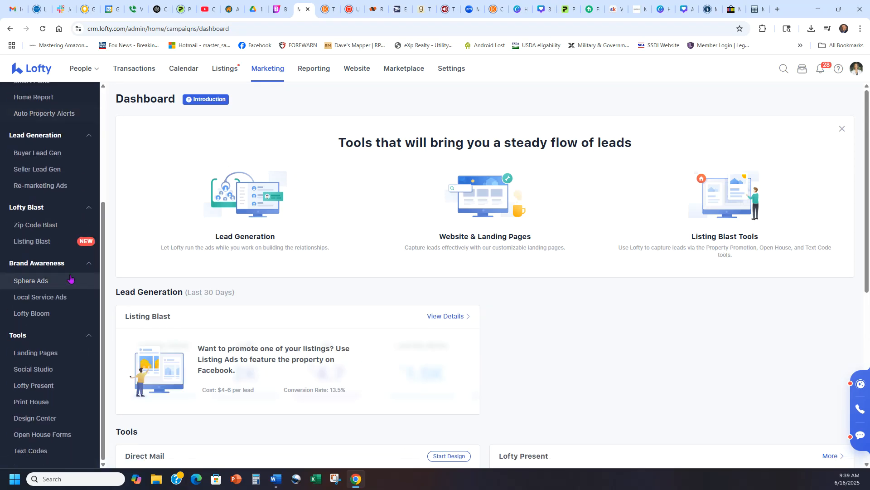
Open the Social Studio June 2025 calendar and show its Settings choices.
click(30, 372)
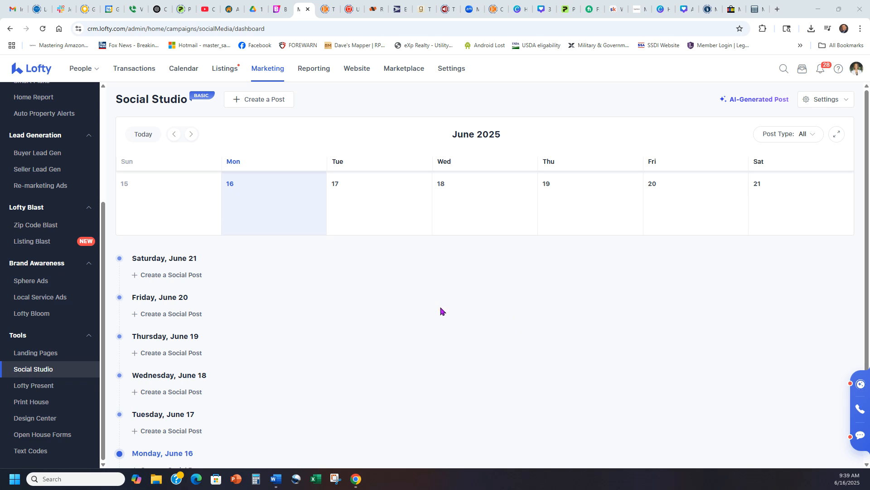
click(825, 103)
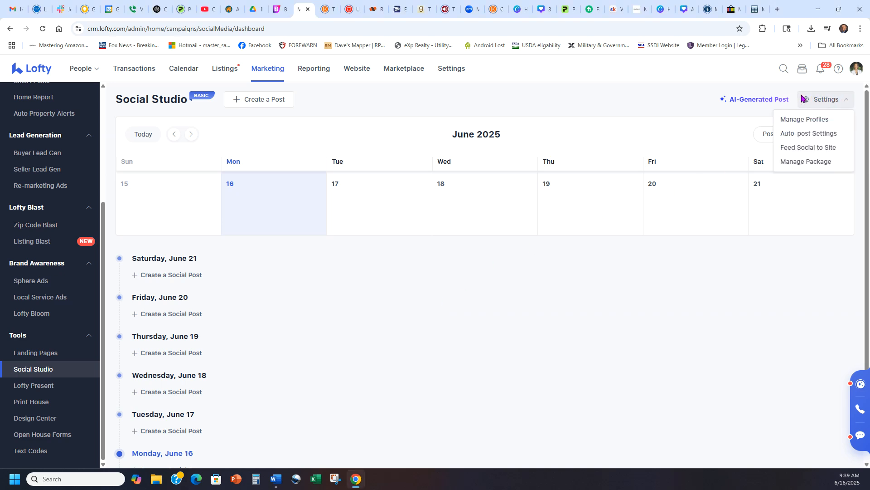
Review the five connected Facebook, YouTube, LinkedIn, Instagram and Google profiles under Manage Profiles.
click(809, 122)
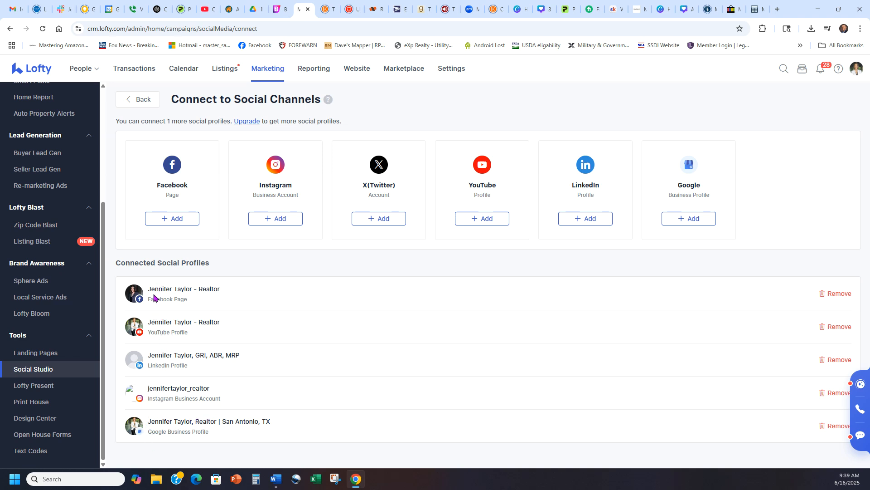
click(556, 268)
drag(123, 273, 247, 272)
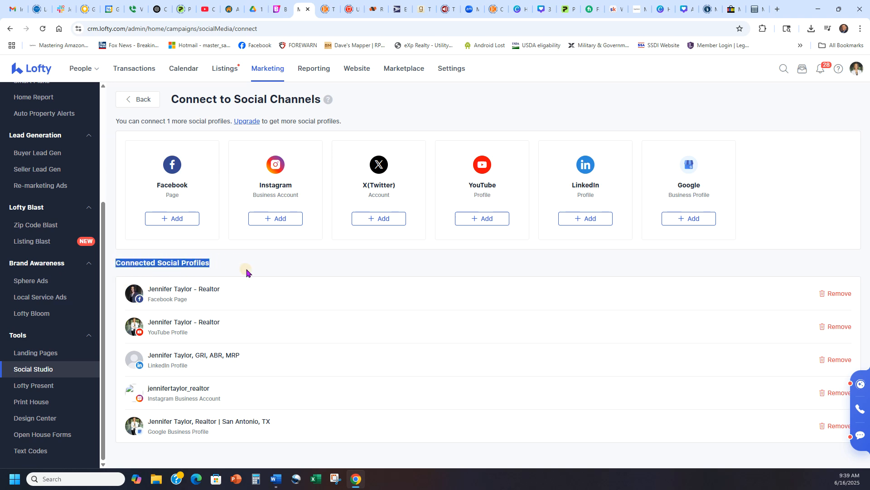
click(236, 267)
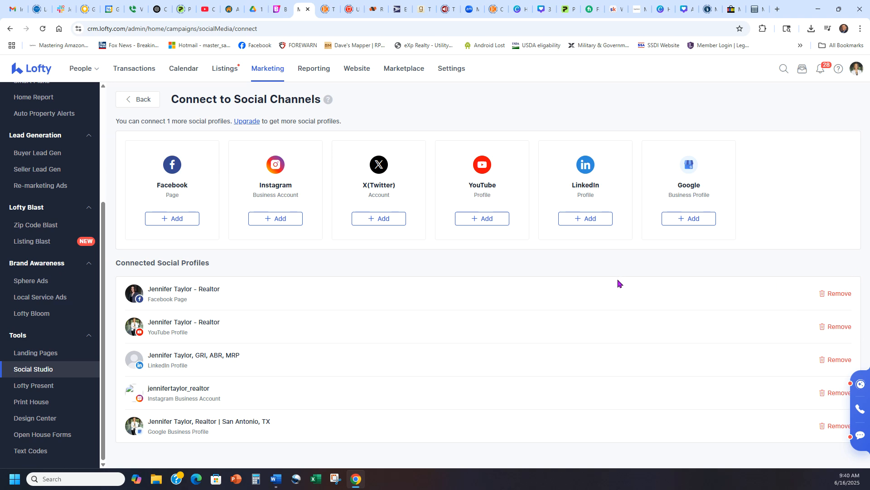
click(825, 294)
Start a new post, try the emoji and upload tools, then choose to feature a listing.
click(143, 102)
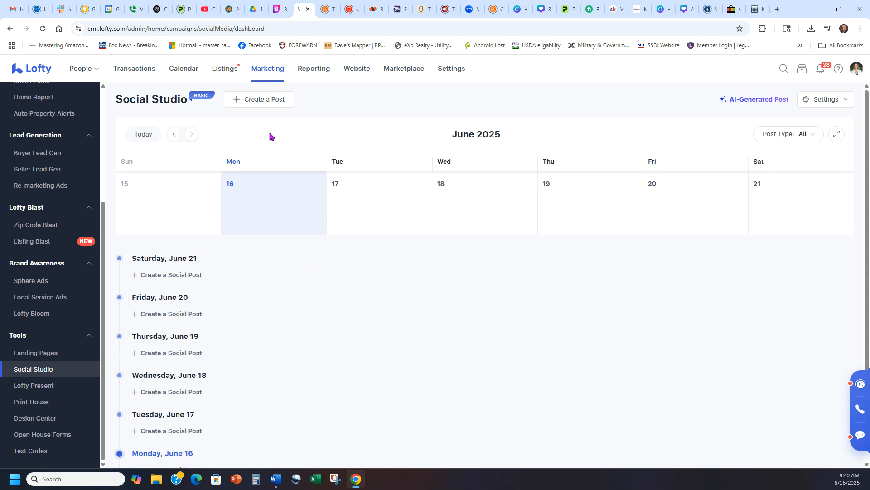
click(262, 104)
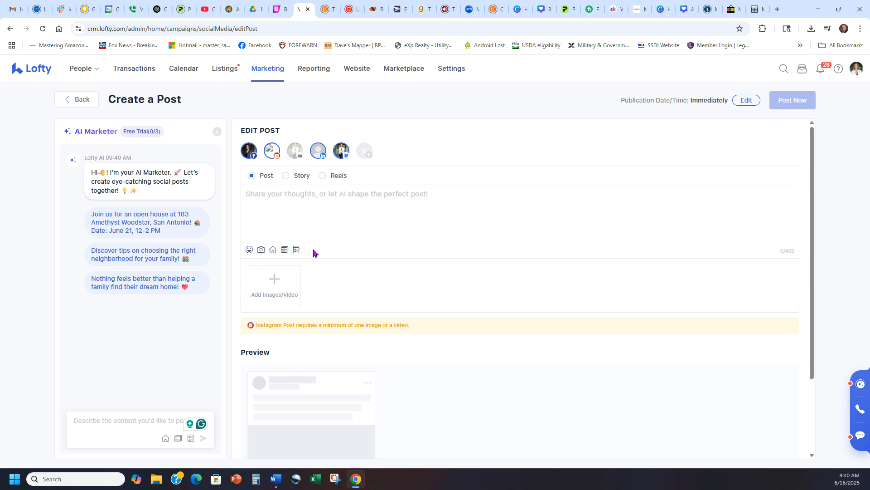
click(248, 251)
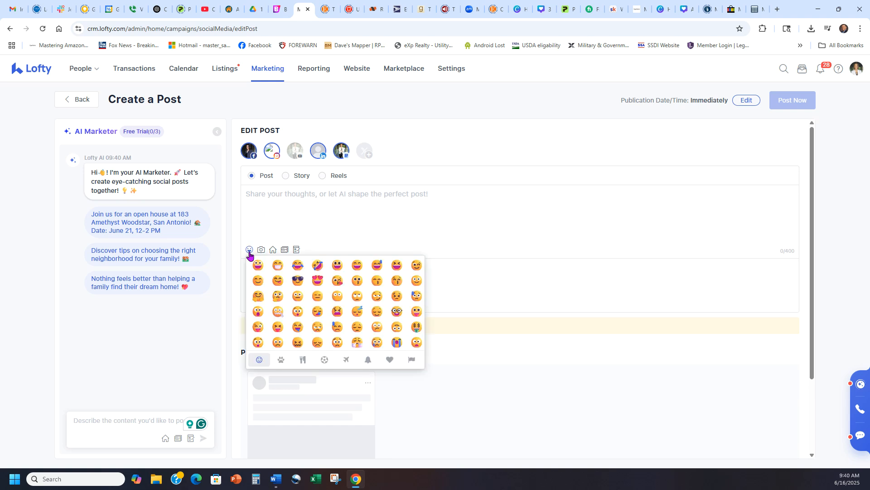
click(388, 228)
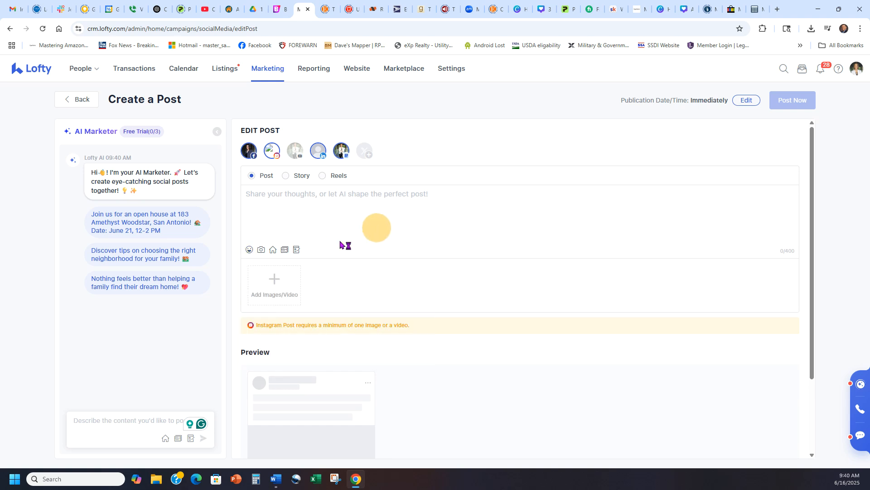
click(259, 249)
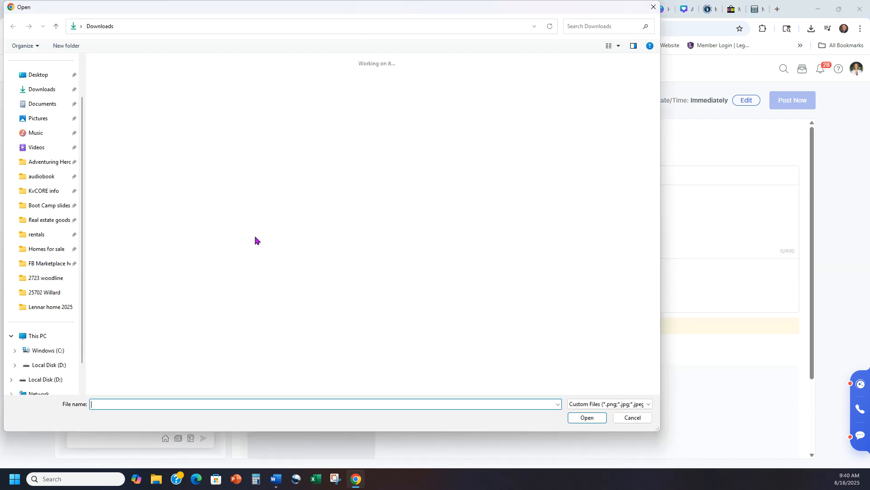
click(618, 417)
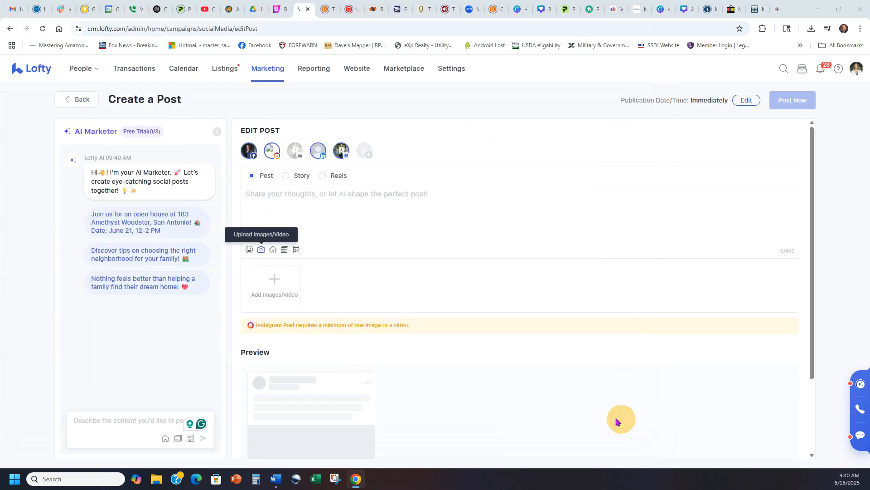
click(272, 250)
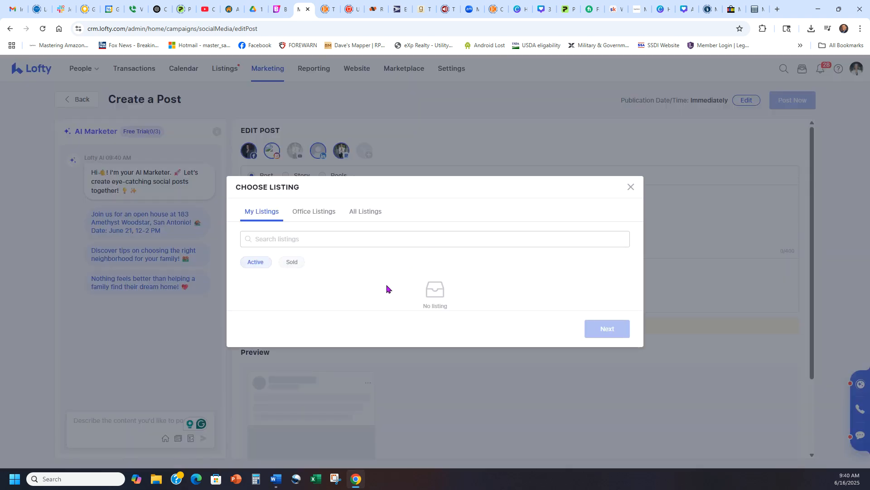
click(314, 211)
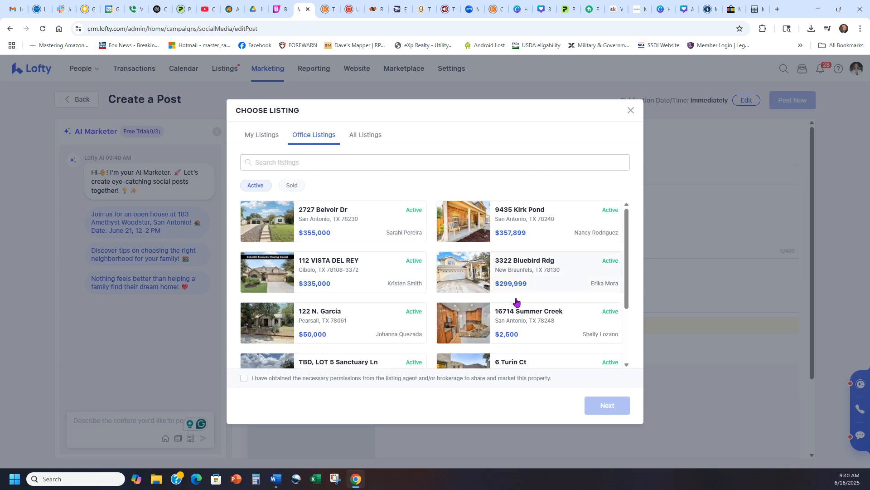
click(345, 221)
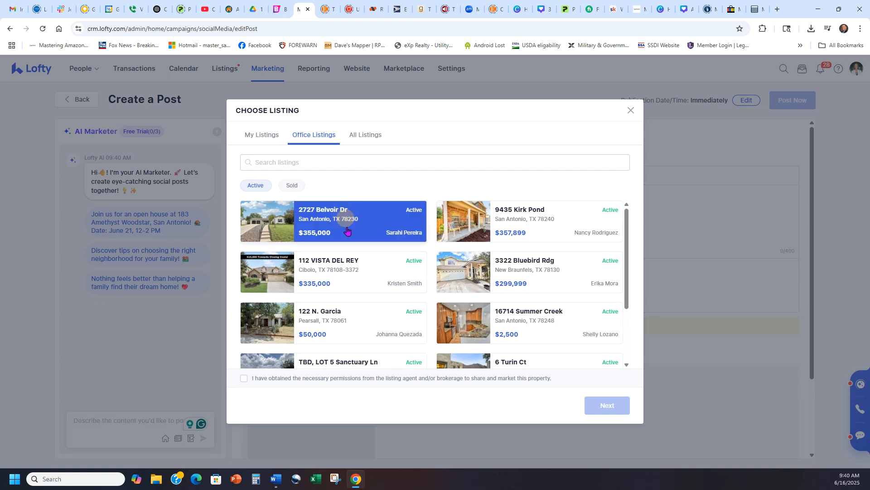
click(243, 378)
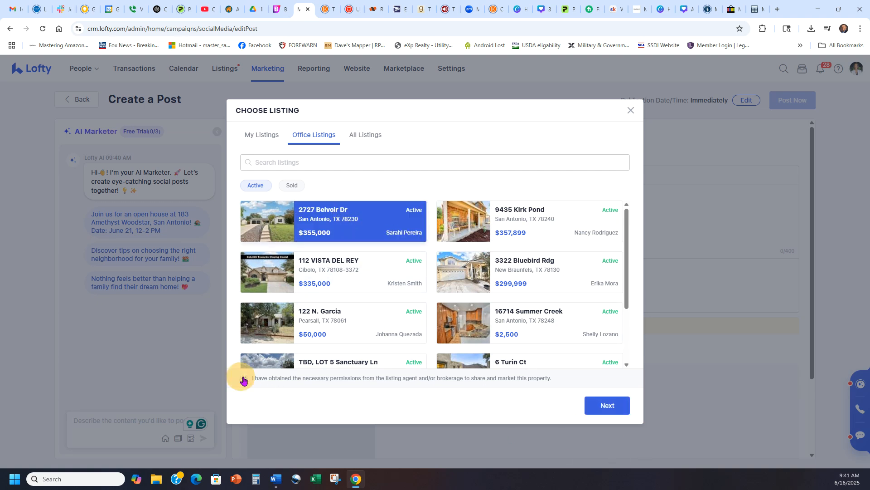
drag(560, 379, 248, 388)
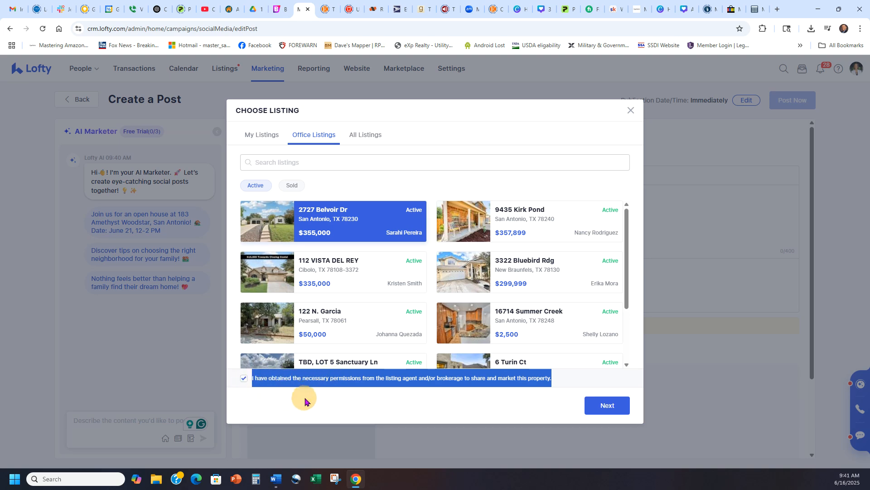
click(607, 405)
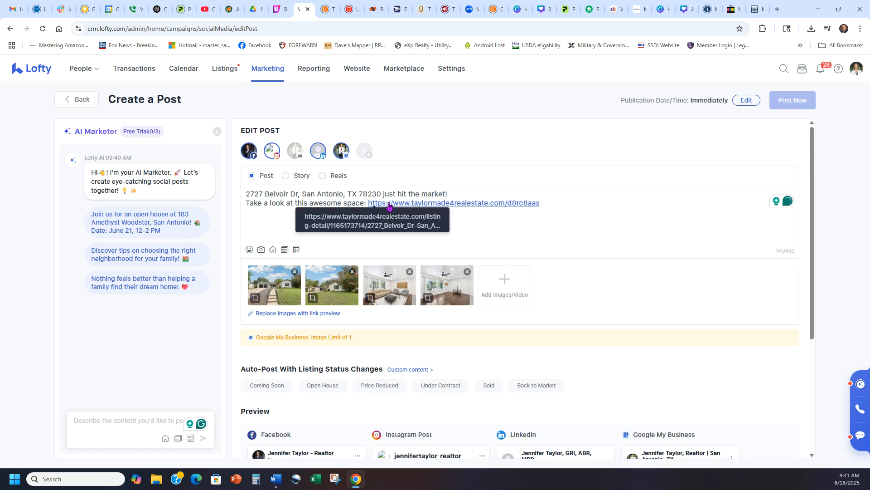
Review the Belvoir Dr post text, four photos and the Google My Business image-limit notice.
scroll(645, 258, down, 3)
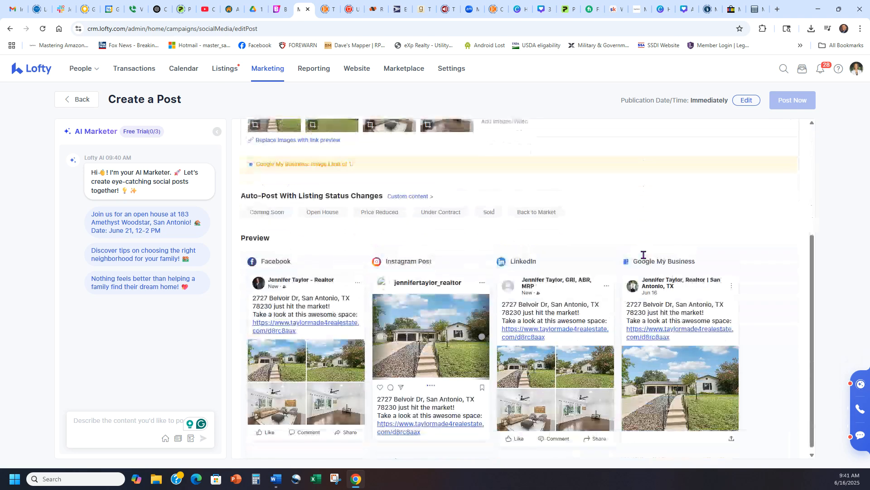
scroll(643, 255, up, 3)
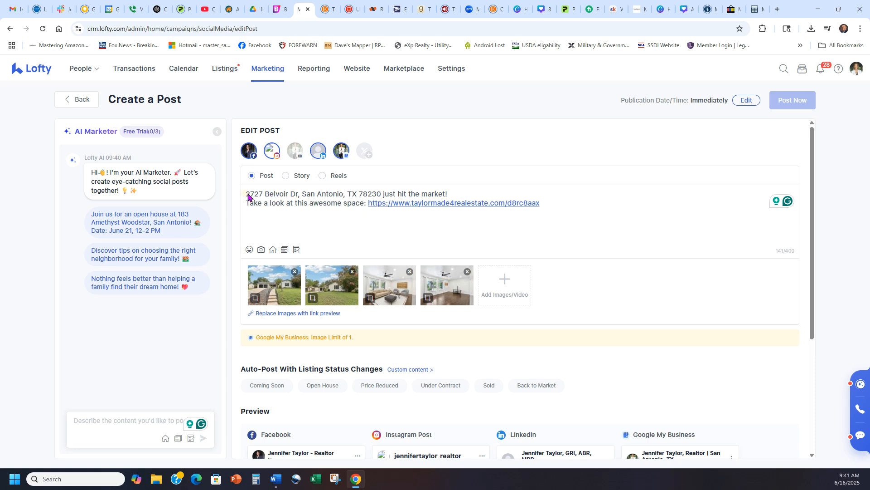
drag(447, 193, 243, 194)
click(266, 218)
scroll(626, 289, down, 4)
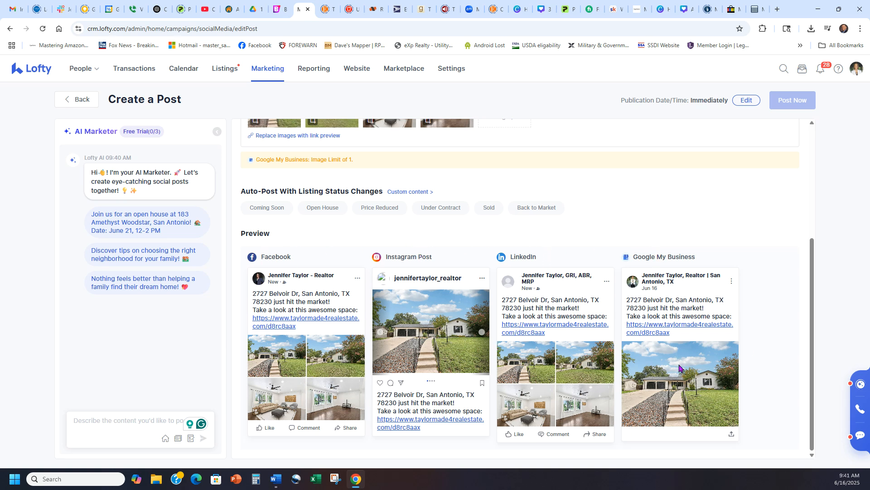
scroll(663, 383, up, 3)
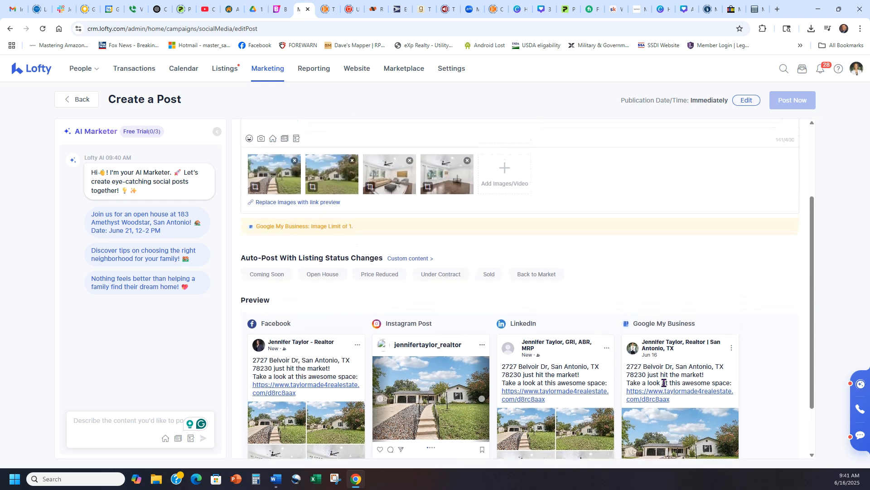
scroll(385, 337, up, 1)
drag(368, 340, 253, 342)
click(680, 319)
scroll(734, 313, down, 4)
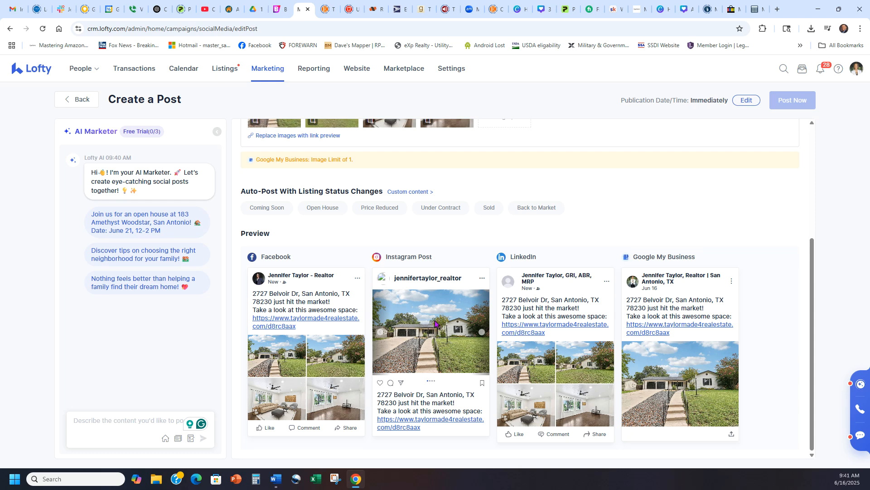
scroll(619, 303, up, 4)
Recheck the announcement's first line and the Facebook, Instagram, LinkedIn and GMB preview cards.
click(361, 221)
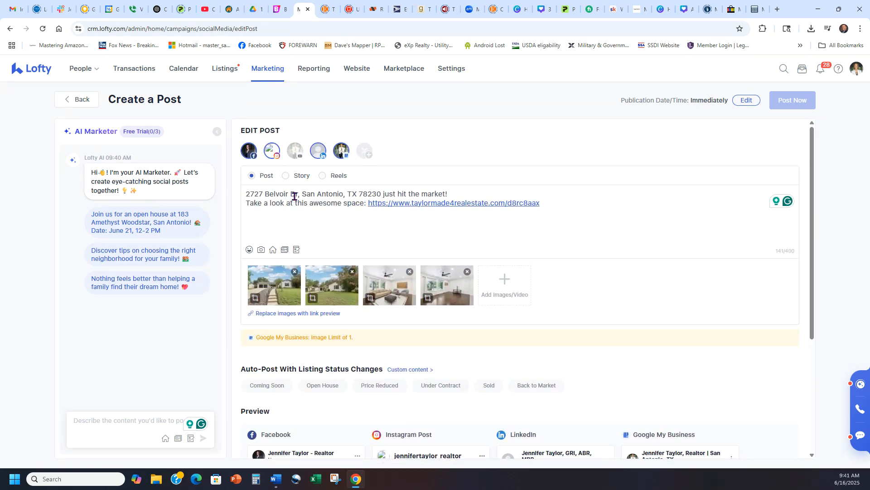
drag(247, 193, 463, 192)
click(463, 192)
scroll(639, 349, down, 3)
scroll(638, 331, up, 3)
scroll(655, 246, down, 3)
scroll(650, 249, down, 1)
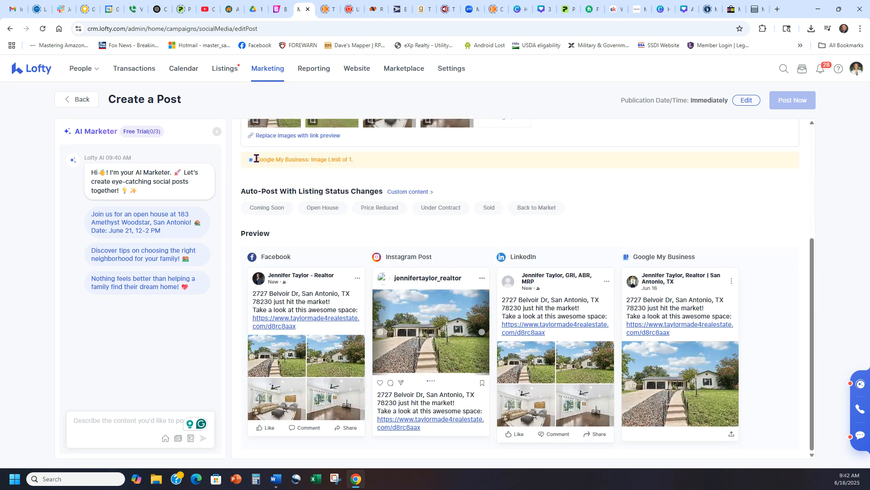
scroll(650, 238, up, 4)
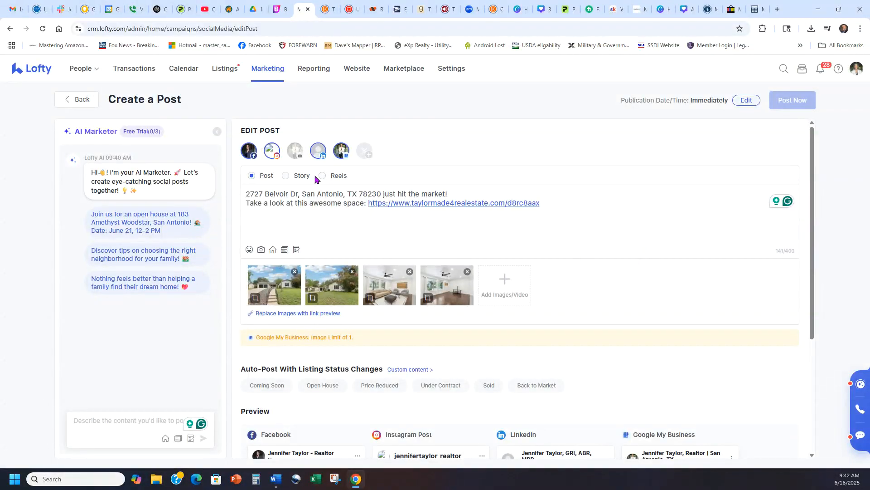
Toggle Google My Business off and back on to show its image-limit warning.
click(342, 152)
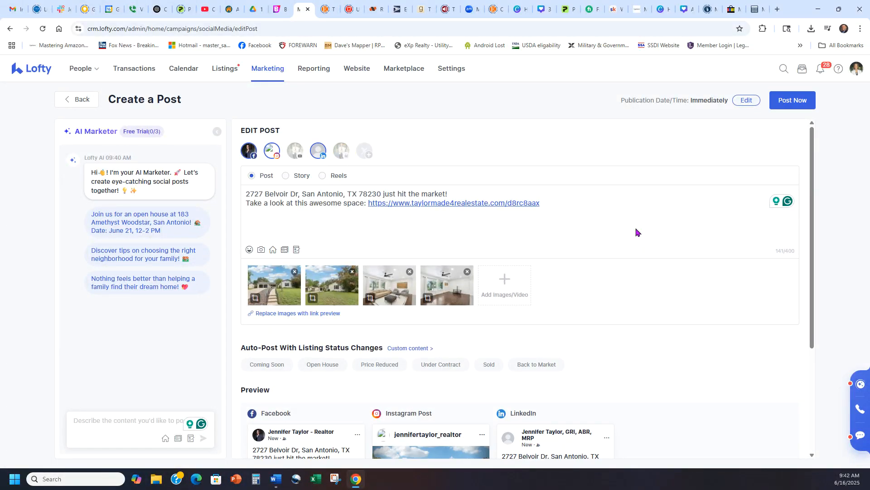
scroll(638, 229, down, 4)
scroll(710, 260, up, 3)
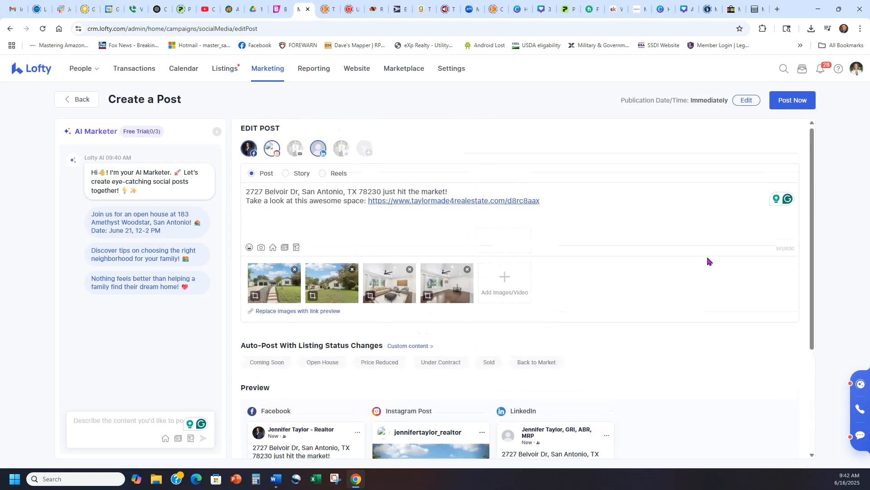
click(343, 153)
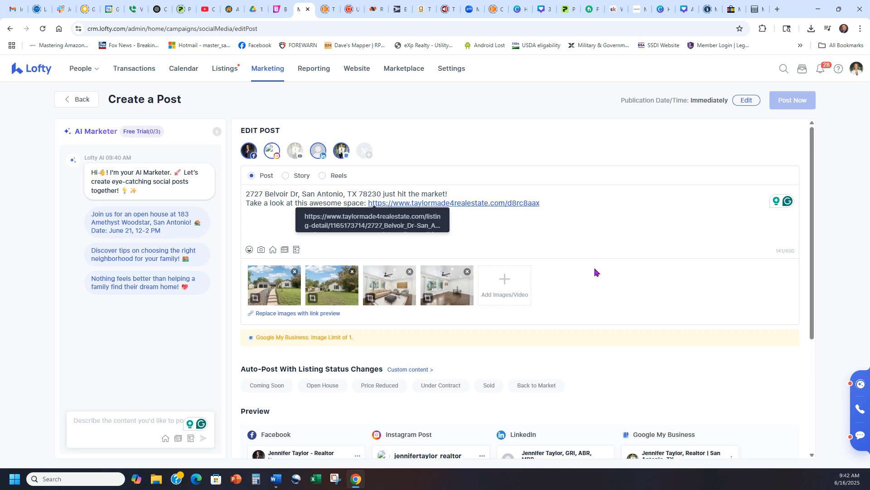
drag(356, 340, 252, 338)
click(374, 347)
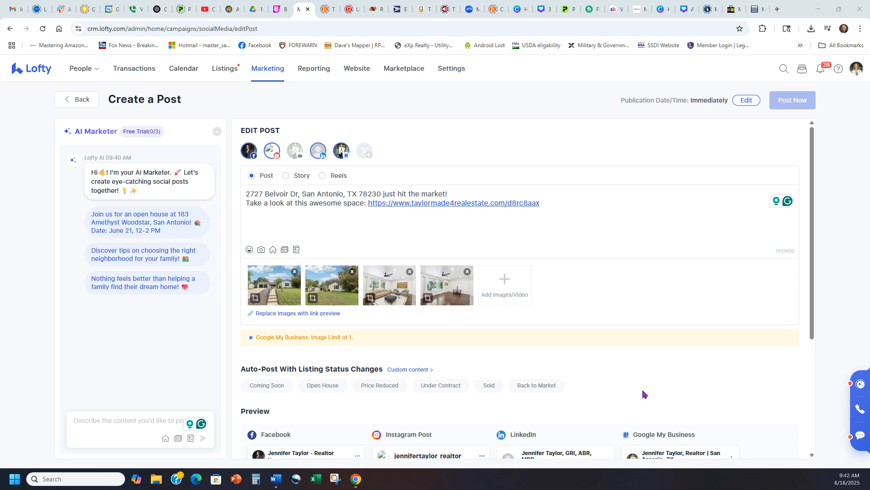
Deselect Google My Business again, leaving Facebook, Instagram and LinkedIn previews with posting enabled.
scroll(643, 393, down, 4)
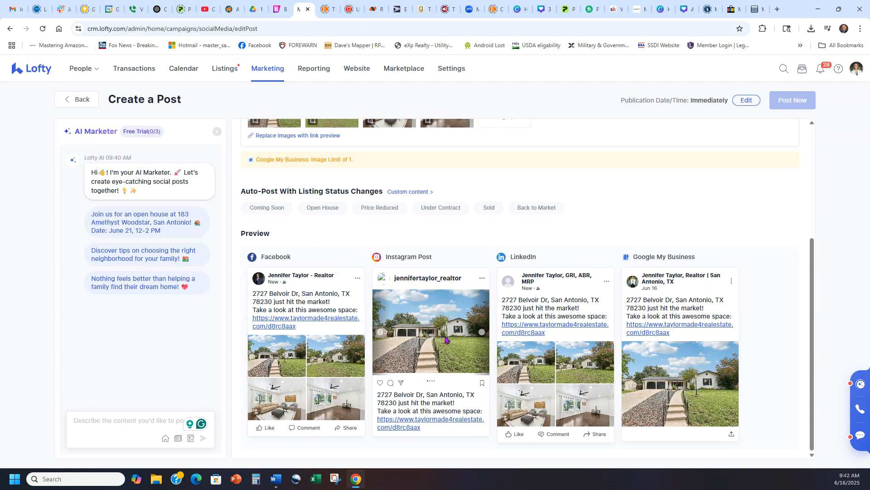
scroll(616, 352, up, 3)
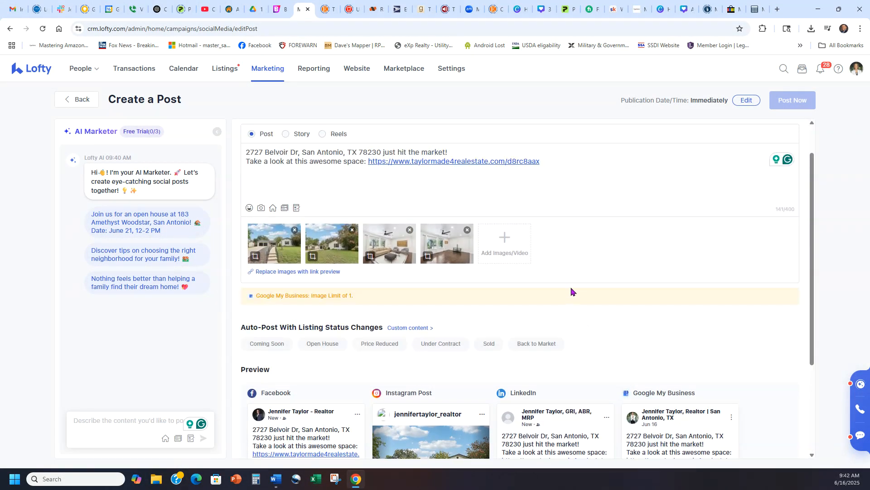
scroll(356, 187, up, 1)
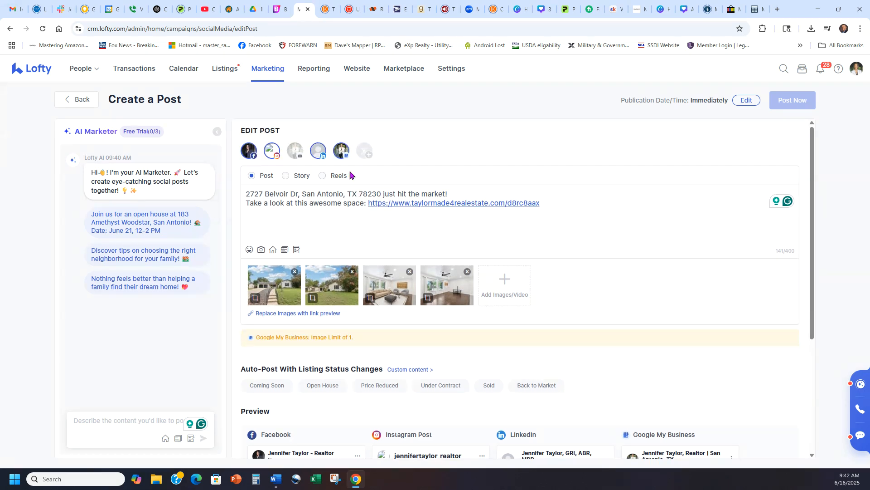
click(341, 150)
scroll(655, 257, down, 1)
scroll(655, 257, down, 2)
scroll(667, 268, down, 2)
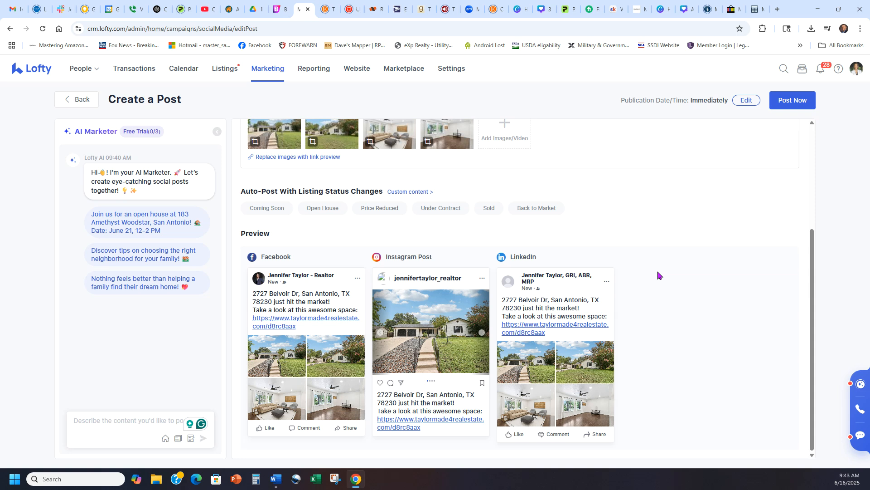
Set the post's publication date and time to Jun 16, 09:40 AM.
click(745, 105)
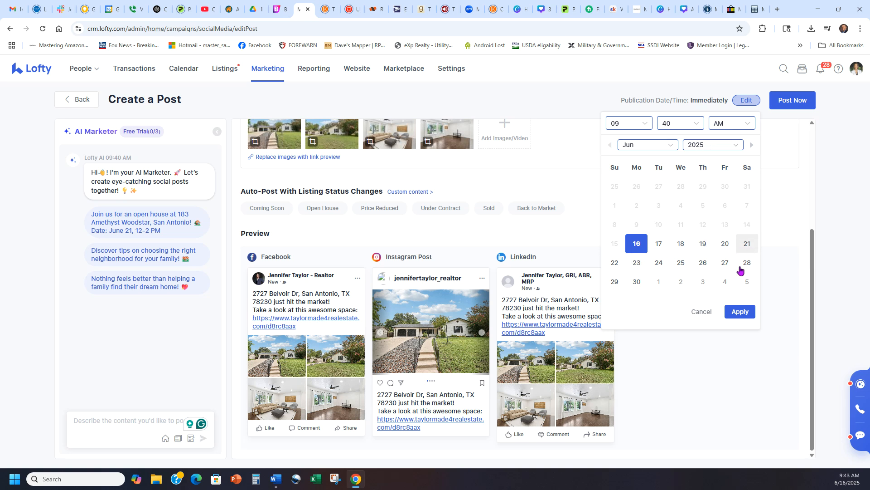
click(735, 313)
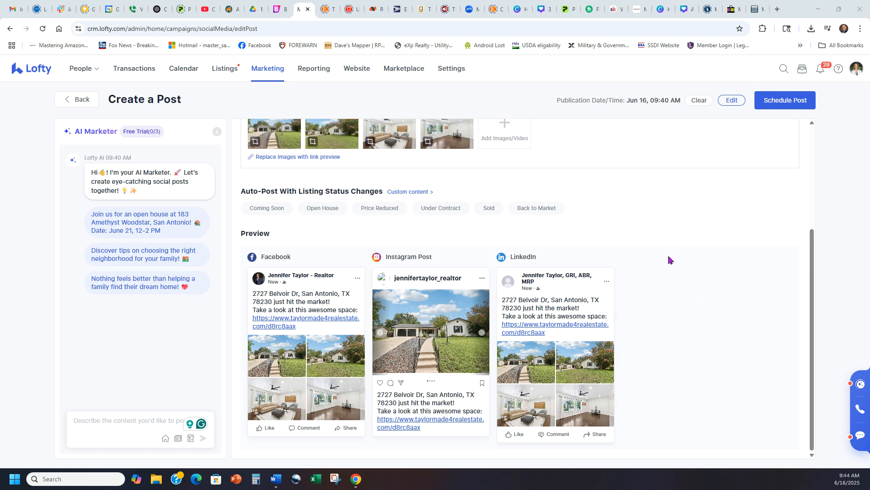
scroll(684, 258, up, 4)
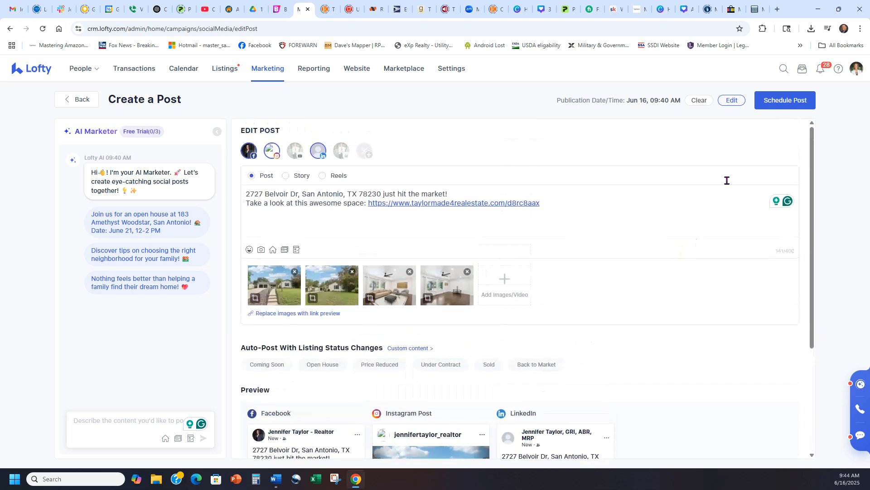
Schedule the post, then reopen its June 16 entry from the month calendar for editing.
click(783, 104)
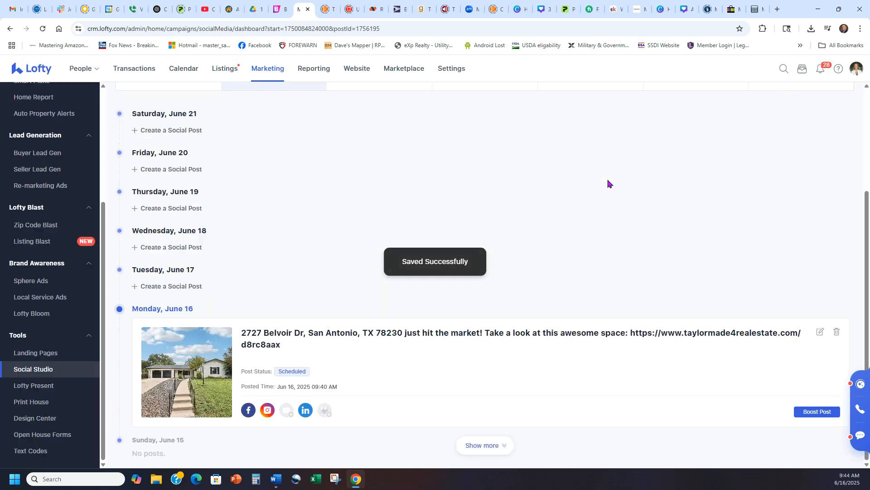
scroll(599, 298, up, 3)
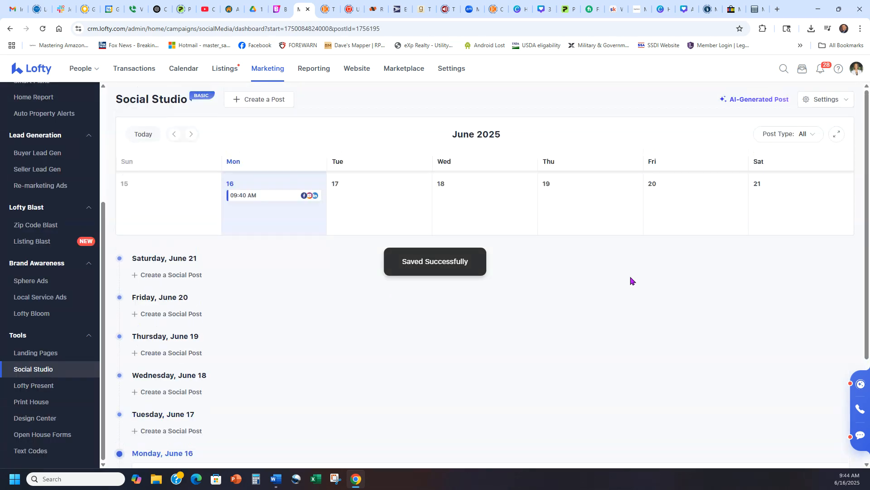
click(837, 136)
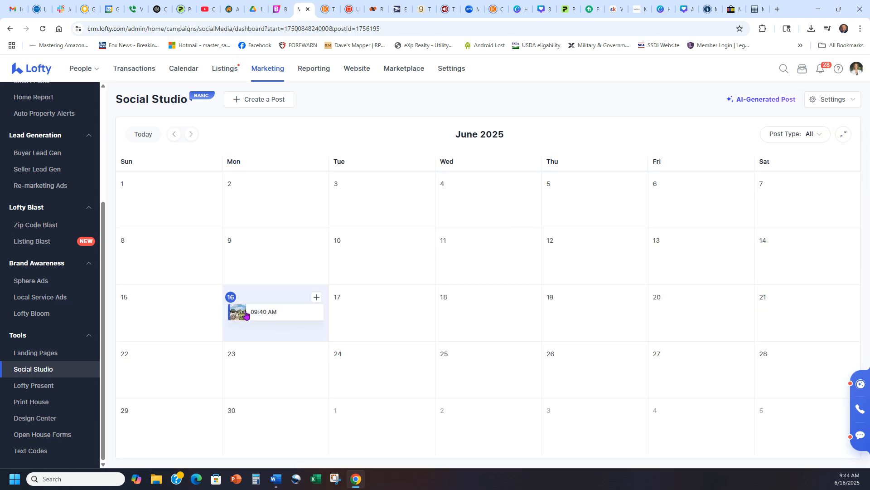
click(290, 316)
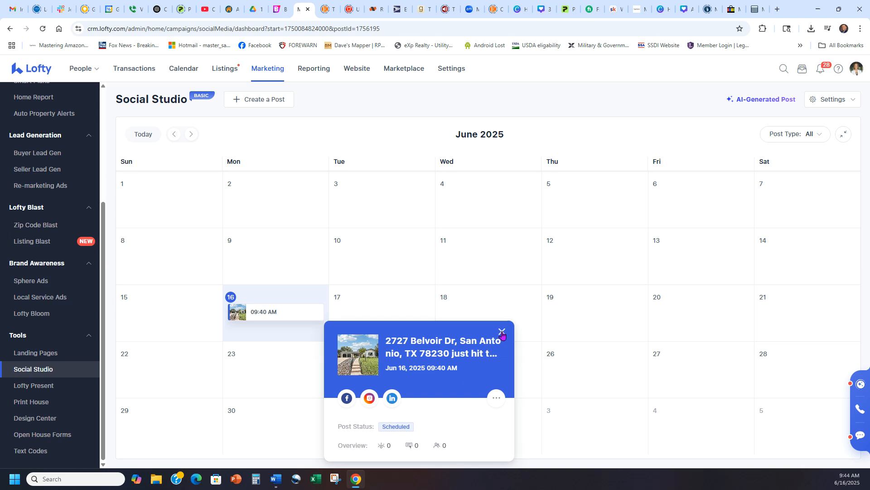
click(496, 398)
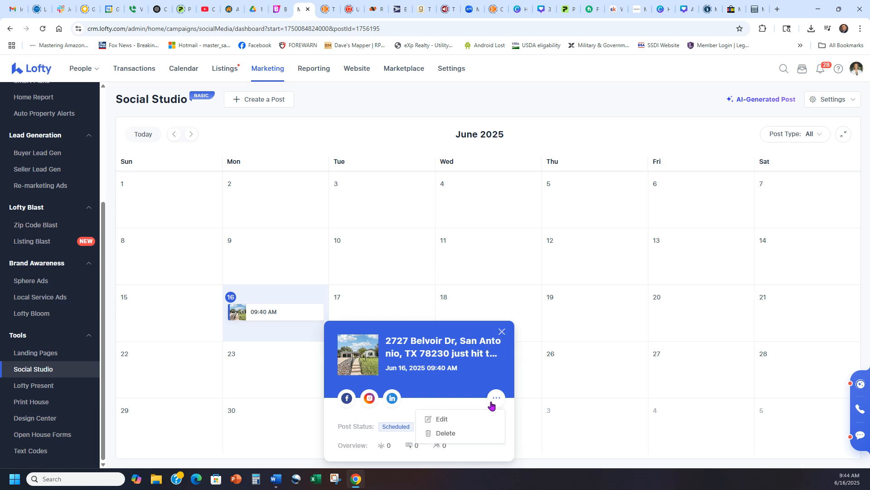
click(444, 419)
Reset the publication time to Immediately and publish the Belvoir Dr post now.
click(701, 104)
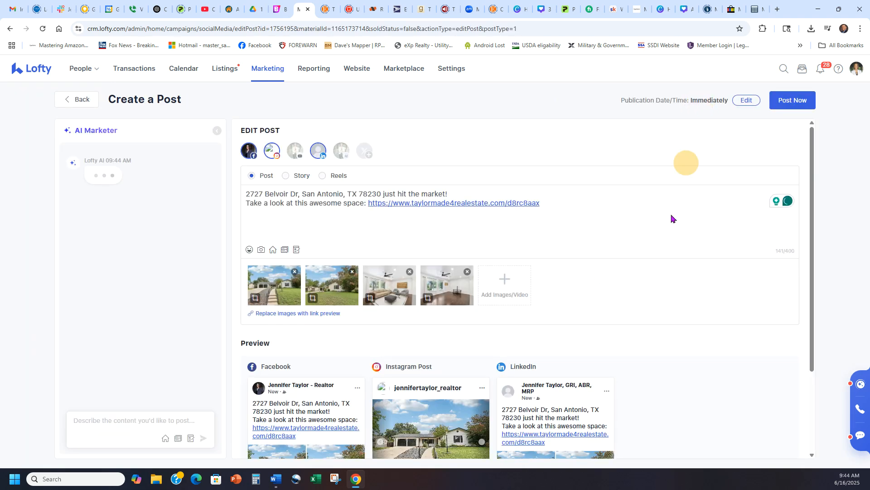
click(745, 102)
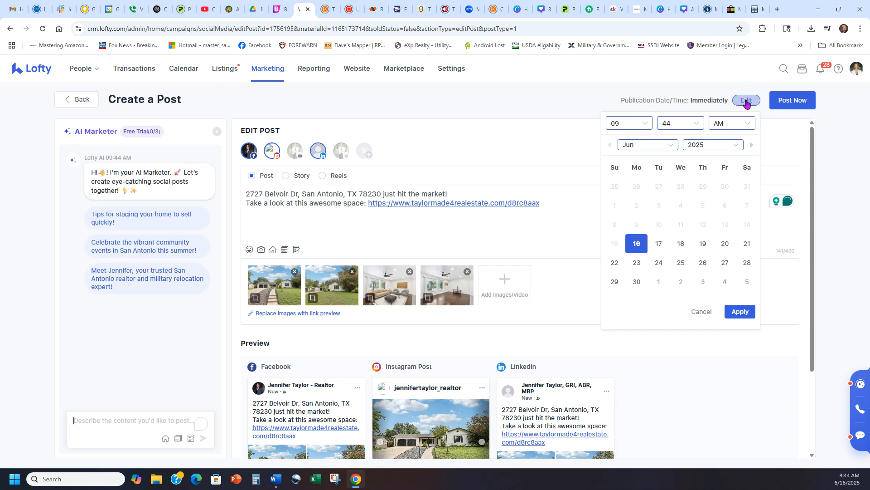
click(745, 102)
click(776, 102)
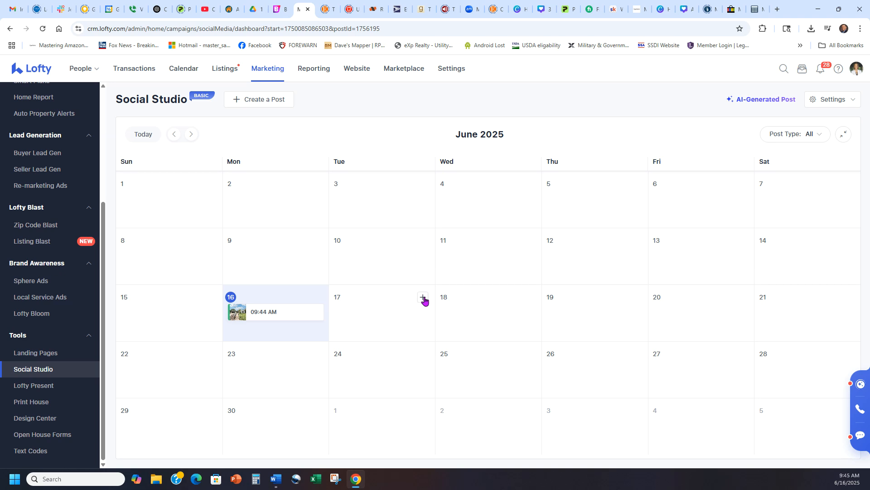
Start a new post linked to the Agent Attraction 'Join Our Team' landing page and review its previews.
click(844, 135)
click(259, 104)
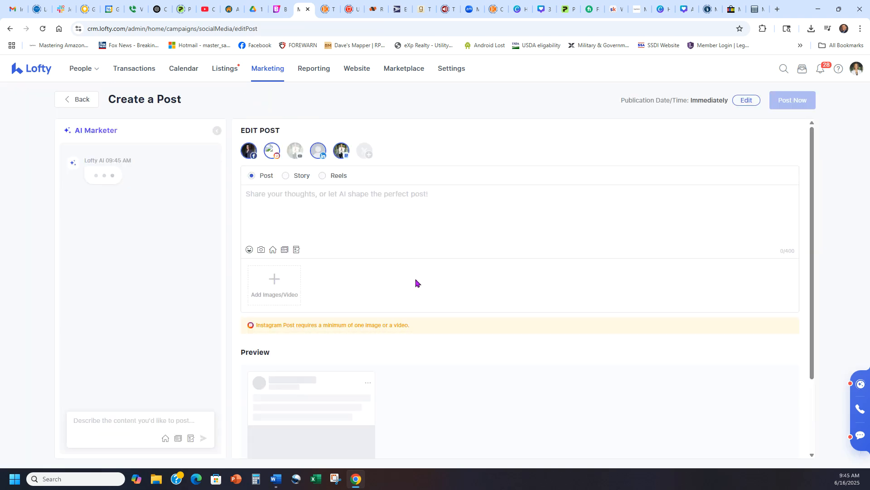
click(285, 250)
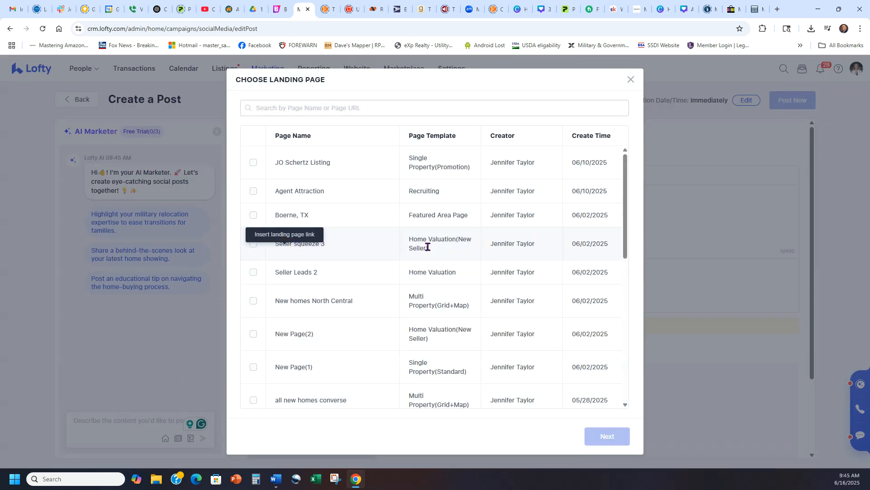
drag(626, 173, 629, 140)
click(311, 189)
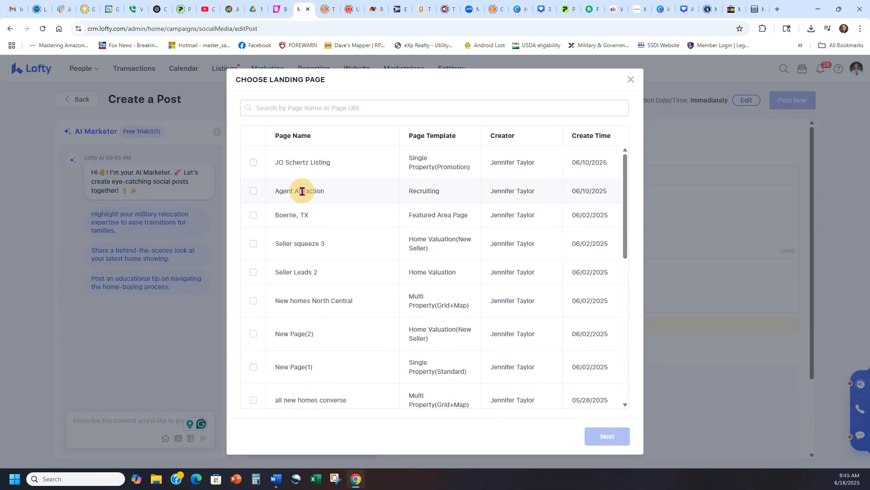
click(253, 194)
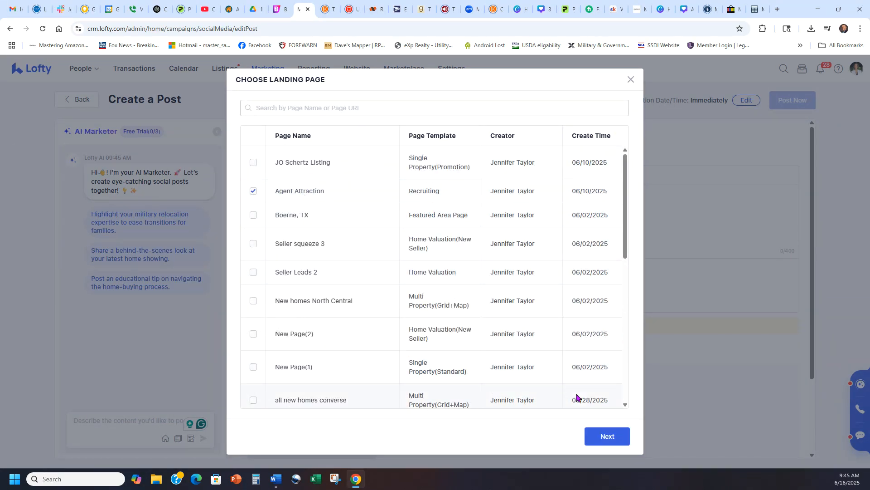
click(601, 437)
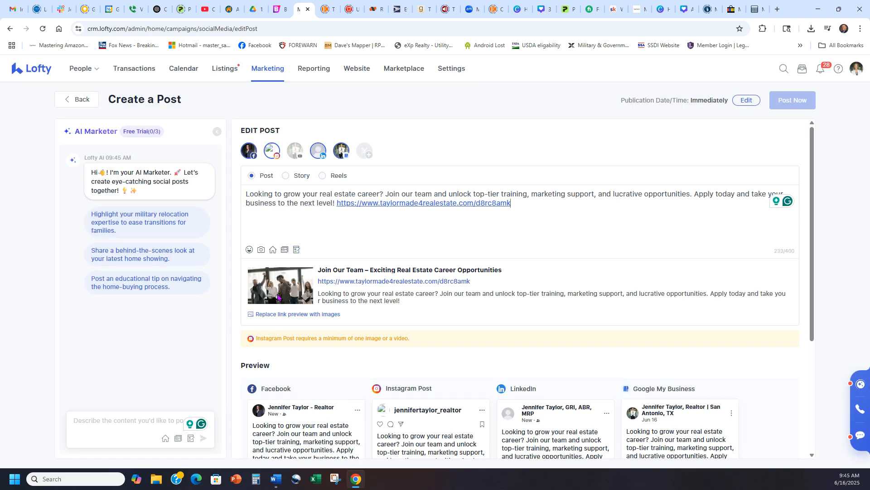
scroll(636, 283, down, 3)
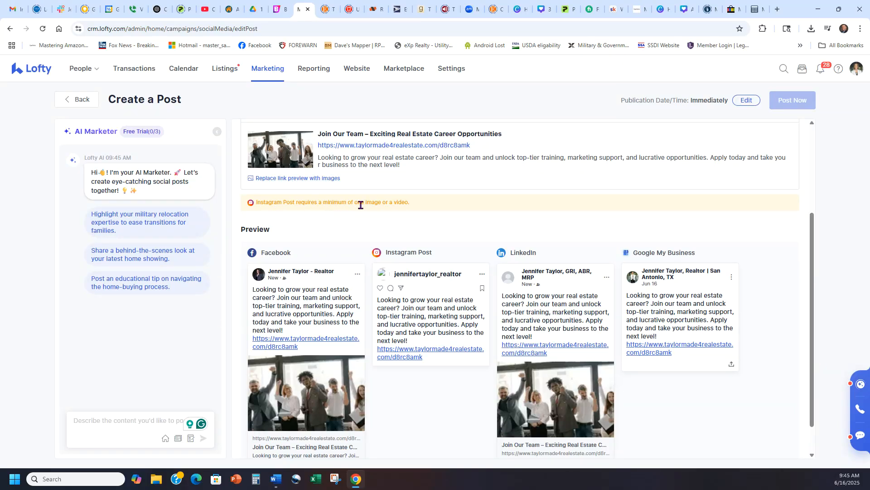
scroll(376, 233, up, 1)
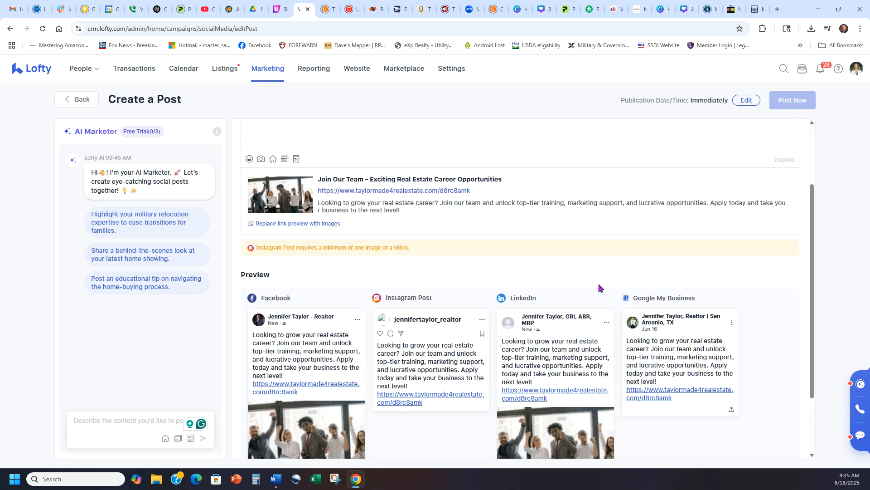
scroll(757, 306, down, 2)
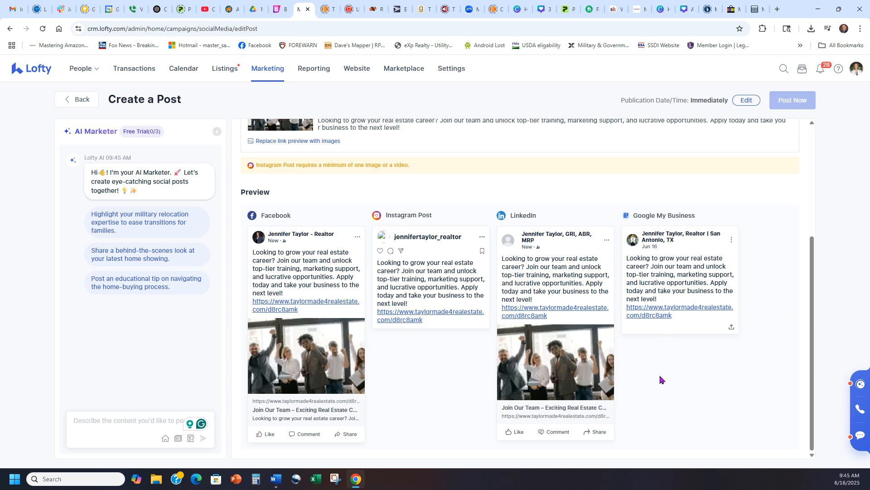
scroll(665, 398, up, 4)
Deselect Instagram and Google My Business as posting accounts.
click(272, 151)
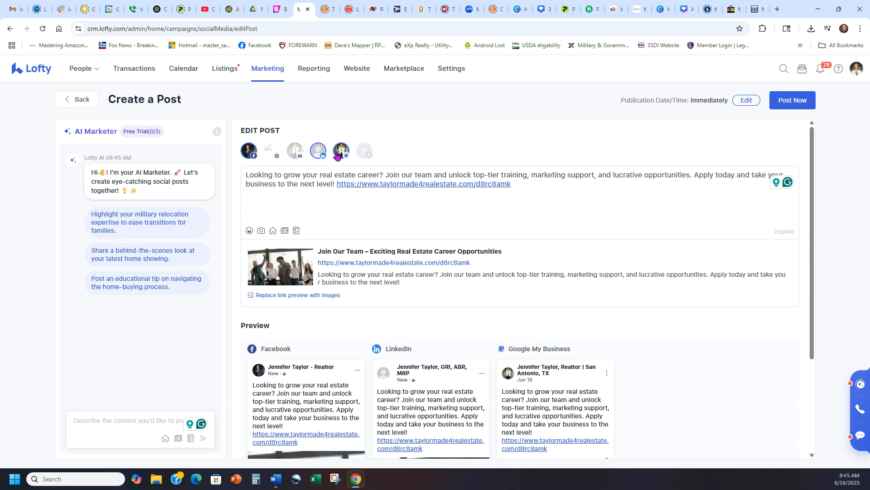
click(343, 152)
scroll(553, 271, down, 3)
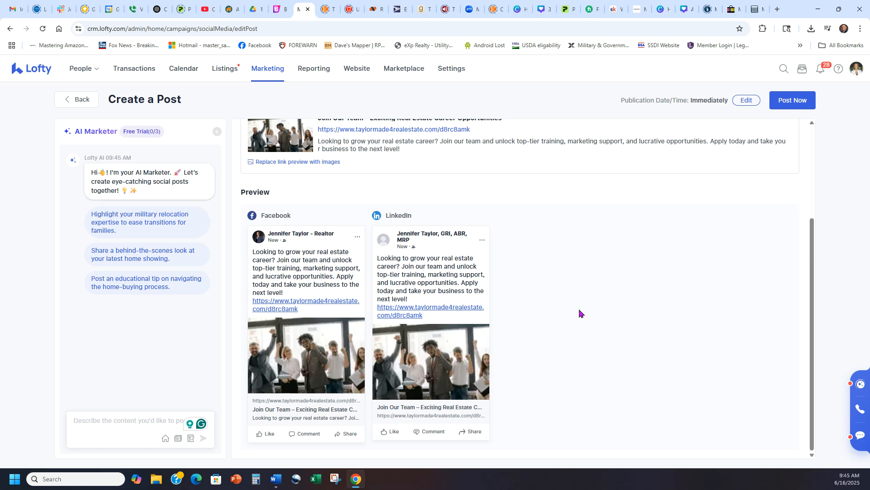
scroll(581, 313, up, 3)
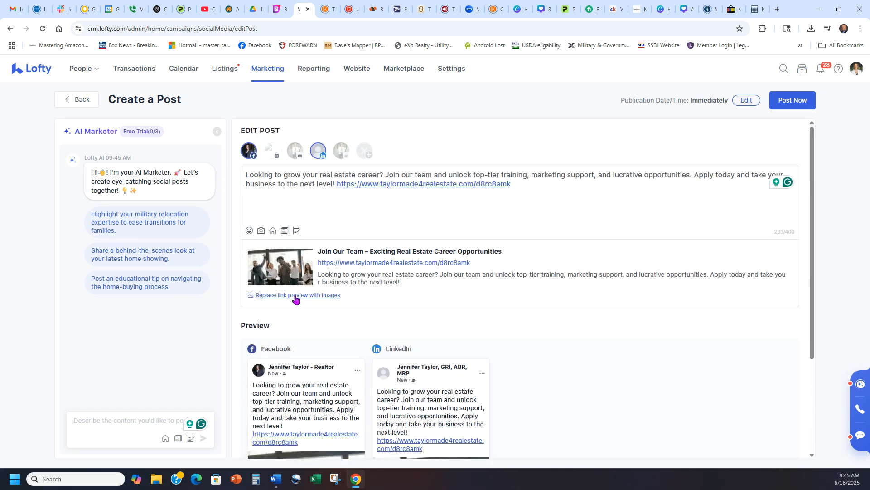
Replace the link preview with an uploaded photo.
click(294, 295)
click(277, 264)
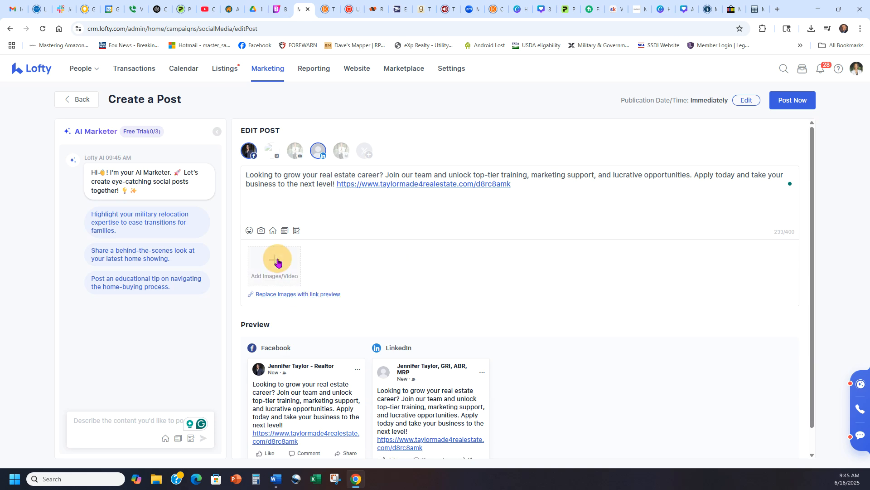
double_click(145, 75)
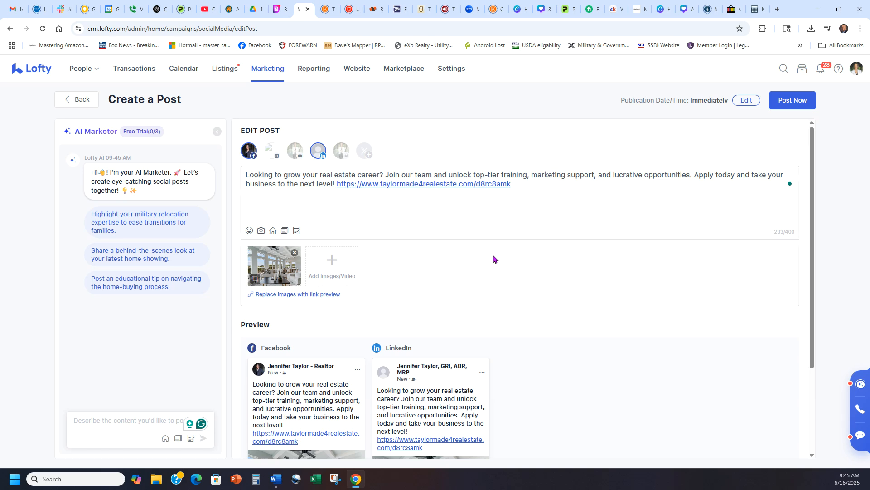
scroll(559, 240, down, 2)
scroll(563, 253, up, 2)
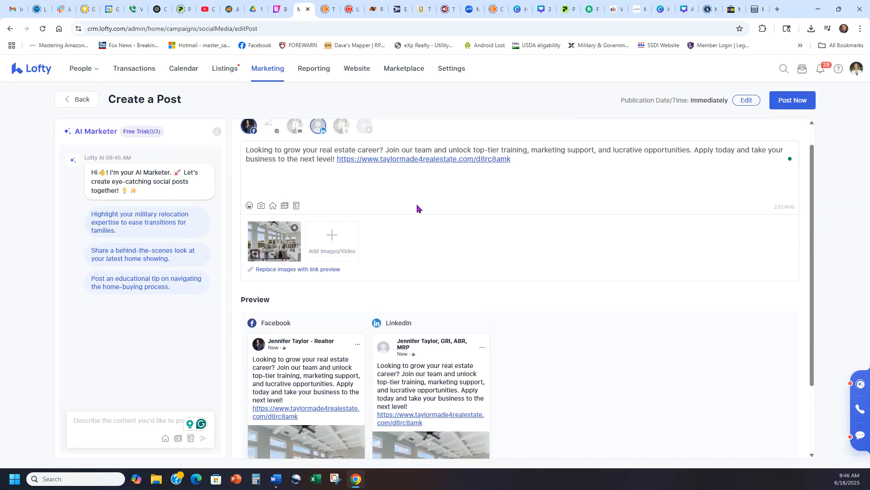
Re-add Instagram and Google My Business as posting accounts.
click(272, 151)
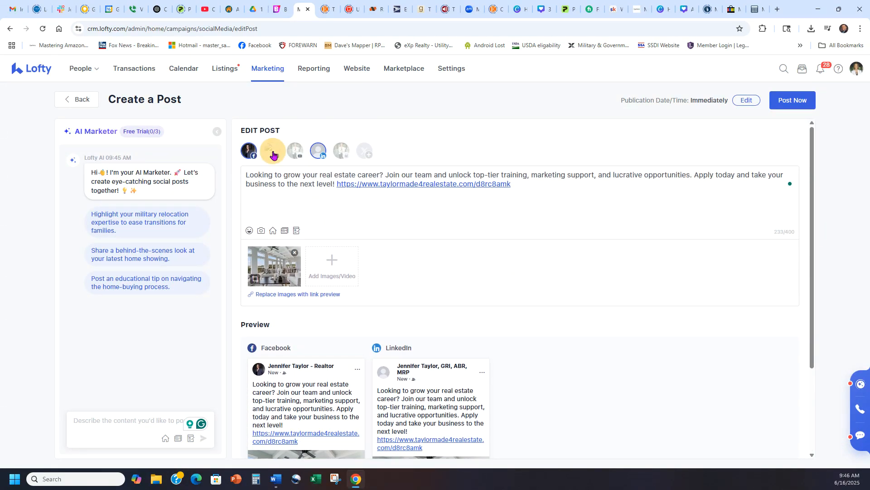
click(343, 153)
scroll(676, 263, down, 3)
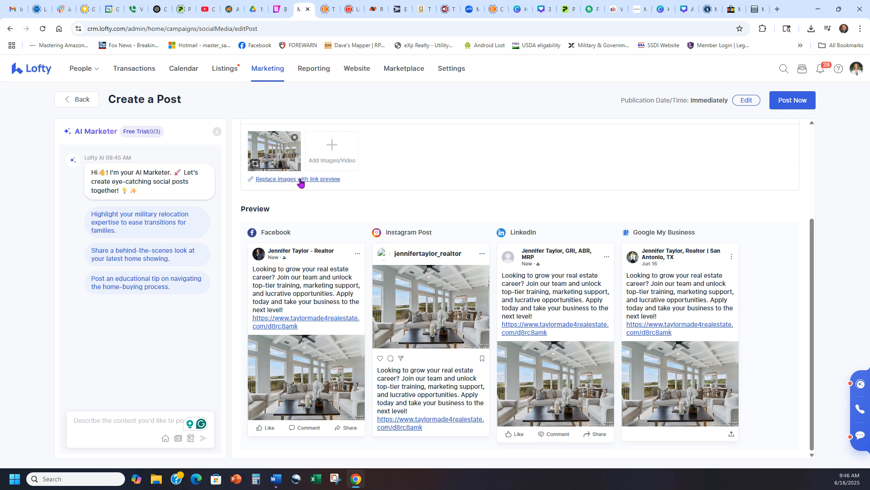
scroll(322, 219, up, 1)
Restore the link preview and drop Instagram and Google My Business again.
click(300, 223)
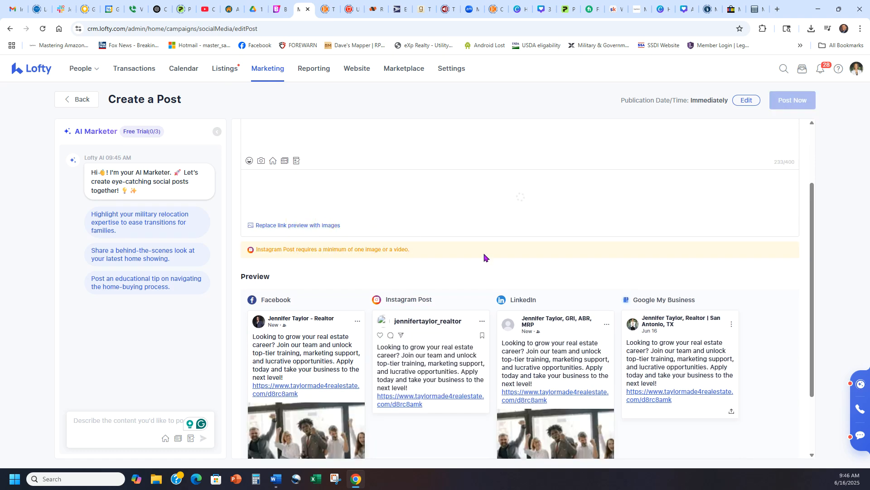
scroll(472, 247, up, 2)
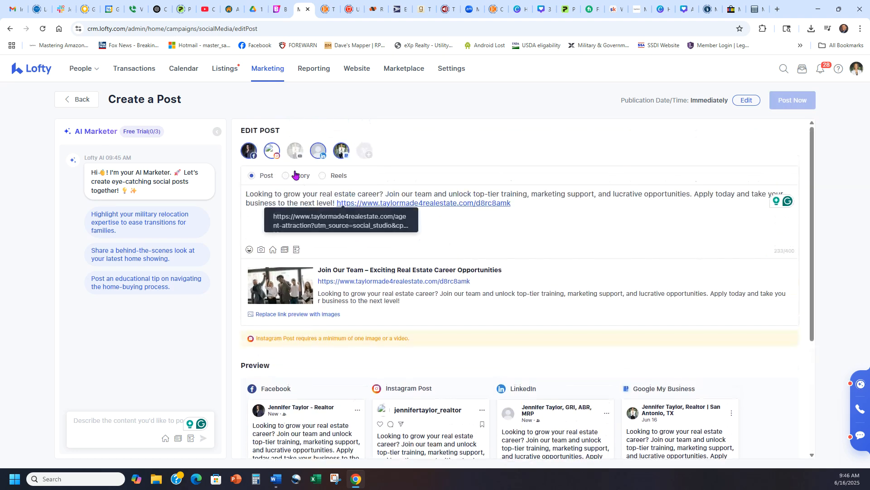
click(273, 151)
click(341, 154)
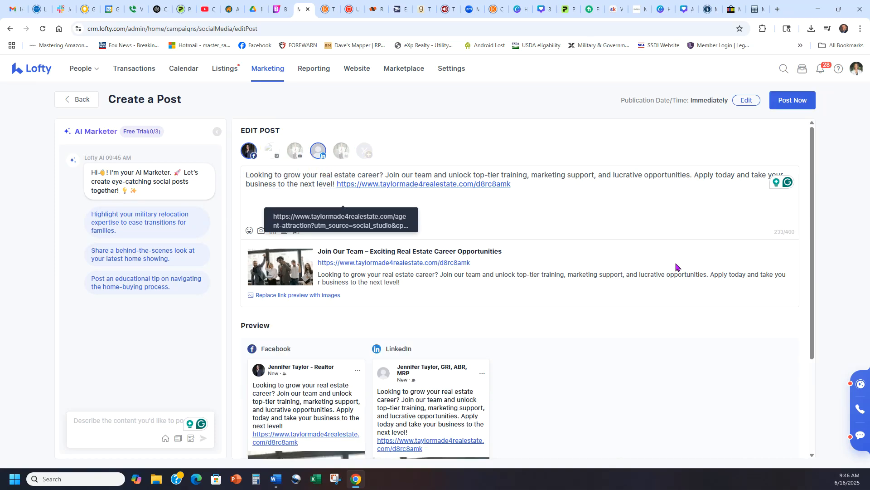
scroll(644, 295, down, 3)
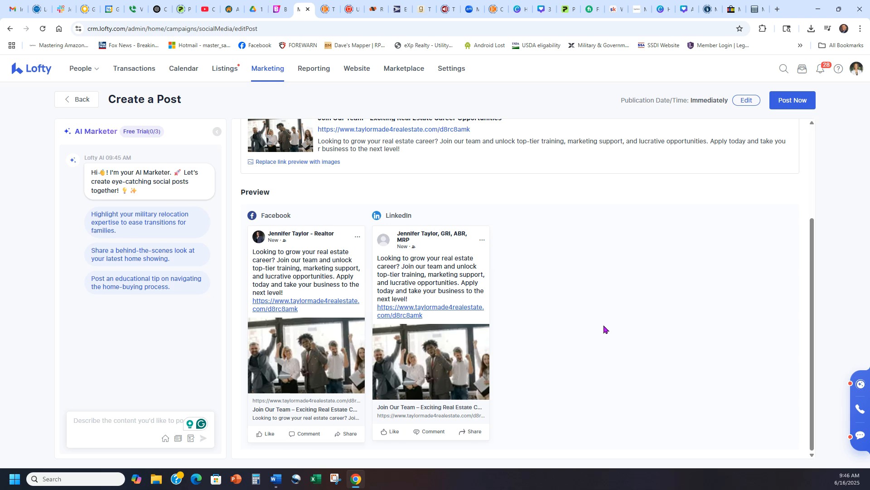
scroll(603, 334, up, 3)
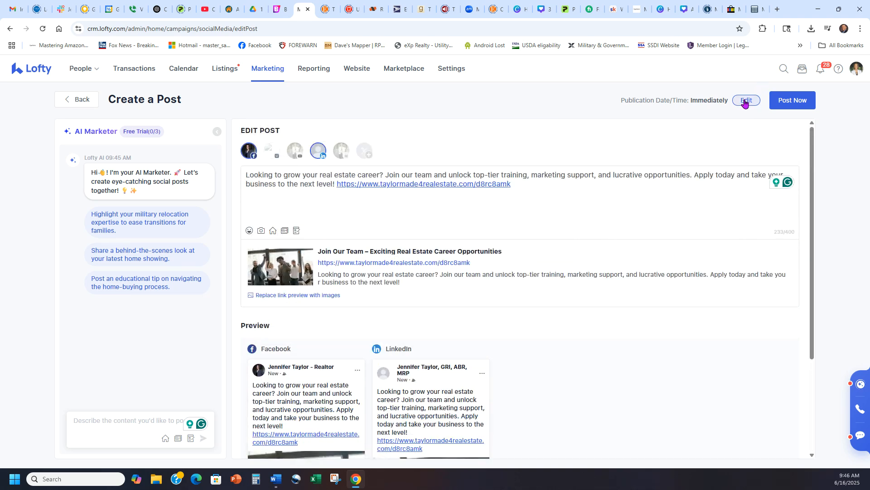
Change the publication date to June 17, keeping 09:45 AM, and apply it.
click(746, 100)
click(663, 242)
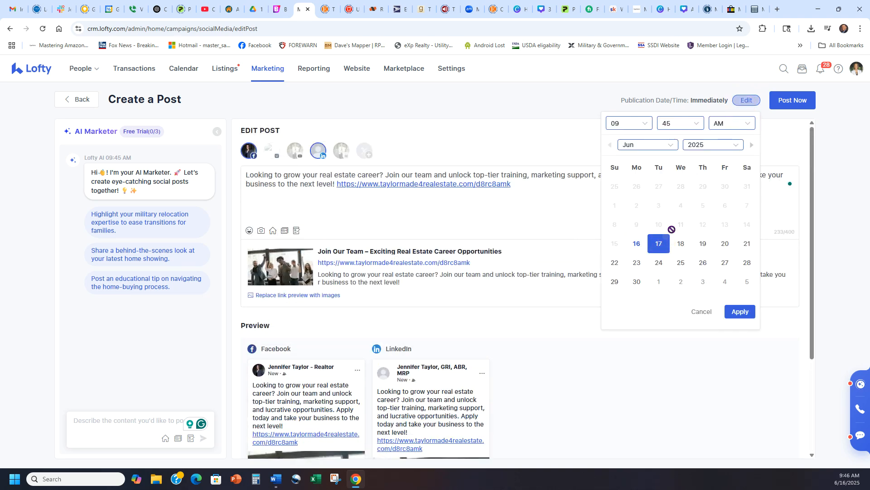
click(740, 312)
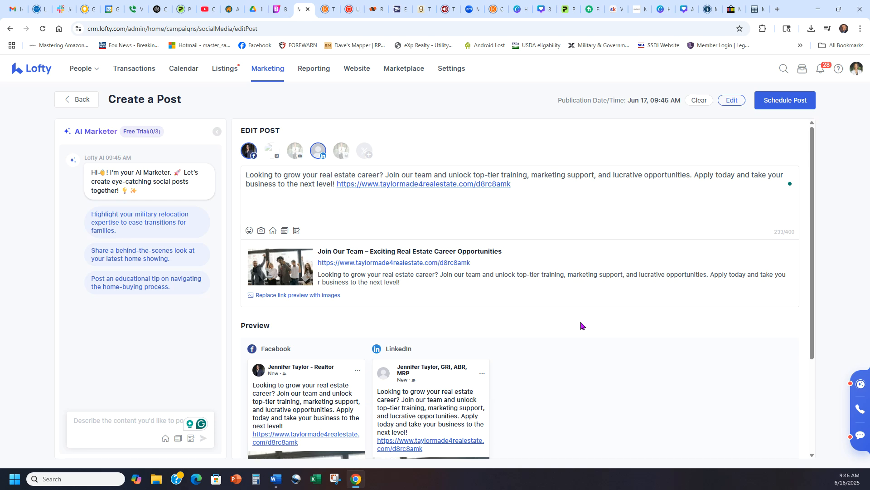
Dismiss the leave-page warning and schedule the recruiting post for Tuesday June 17, 09:45 AM.
scroll(549, 327, down, 3)
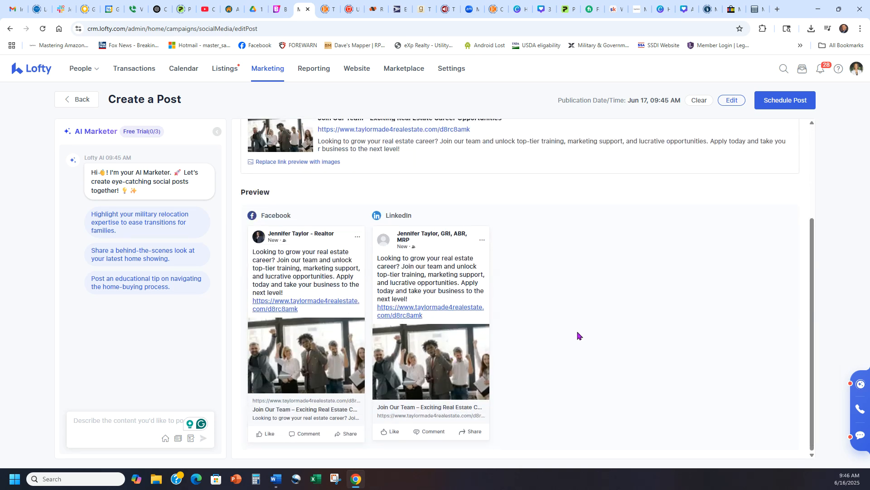
scroll(578, 334, up, 3)
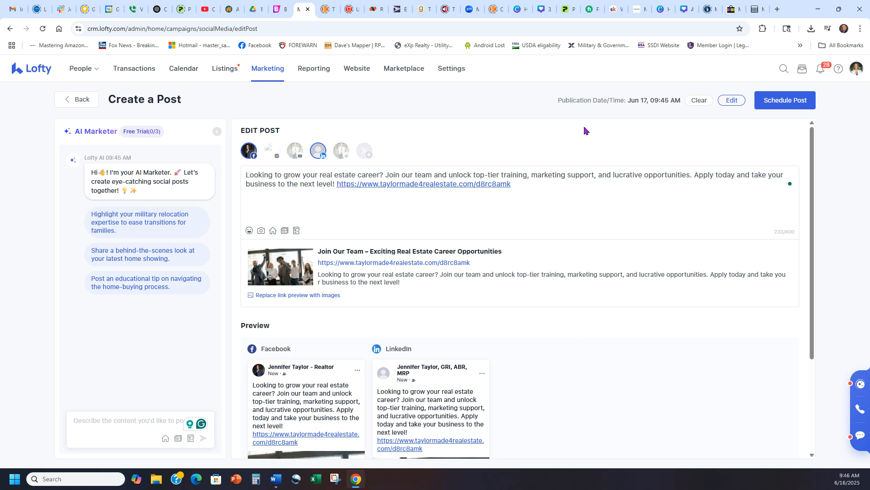
click(83, 98)
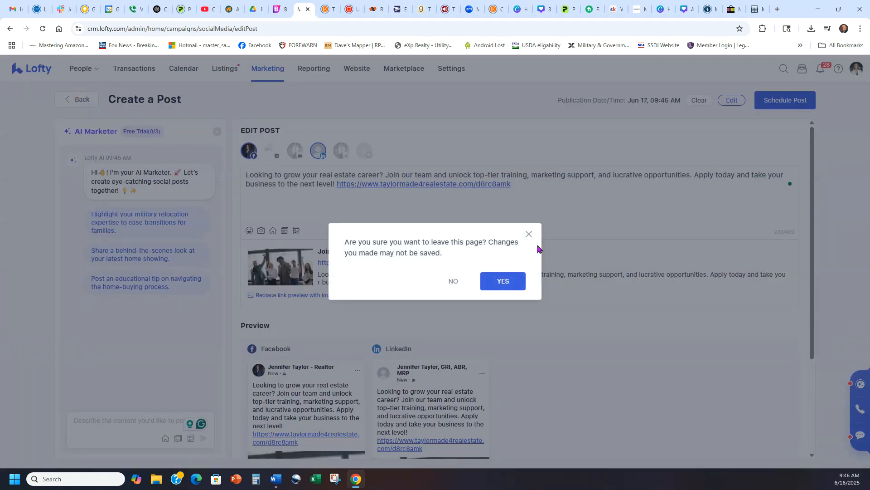
click(529, 234)
click(773, 108)
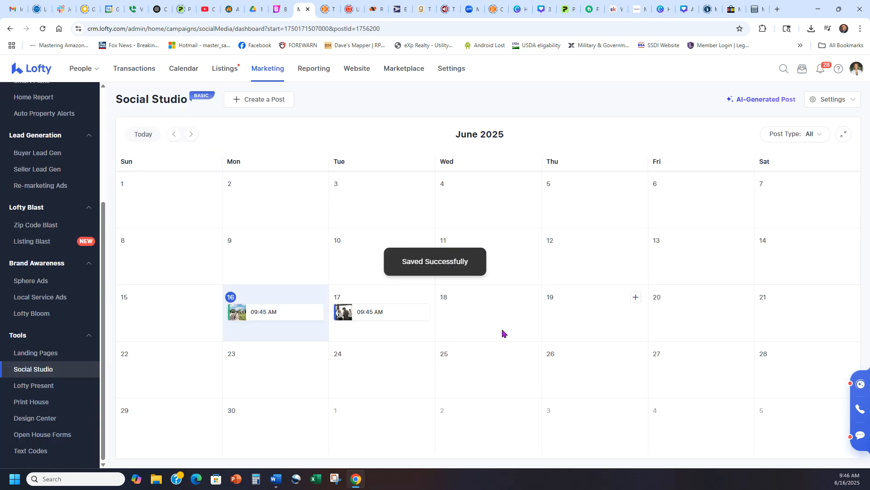
Create a June 18 post linked to the blog 'What Every First-Time Homebuyer in Texas Should Know'.
click(529, 297)
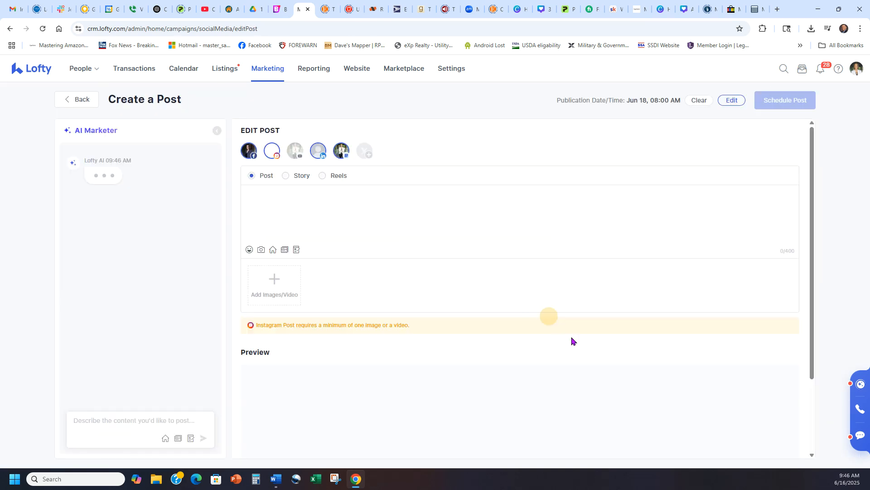
click(296, 250)
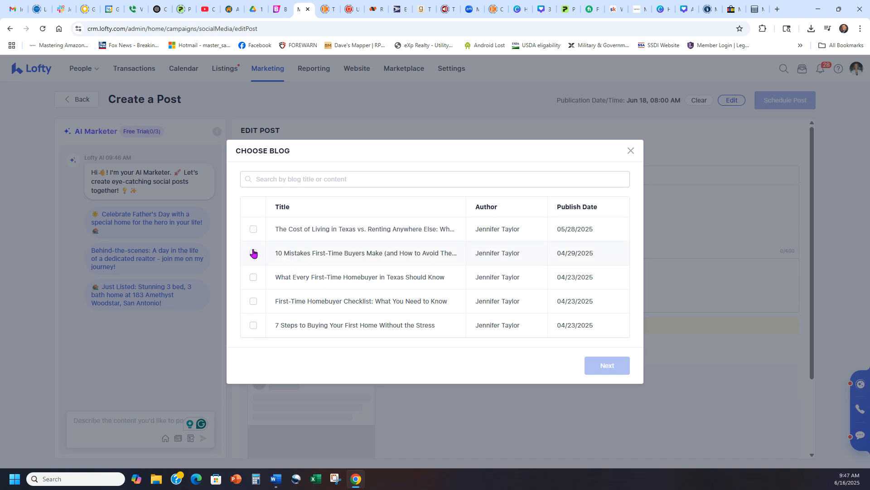
click(254, 277)
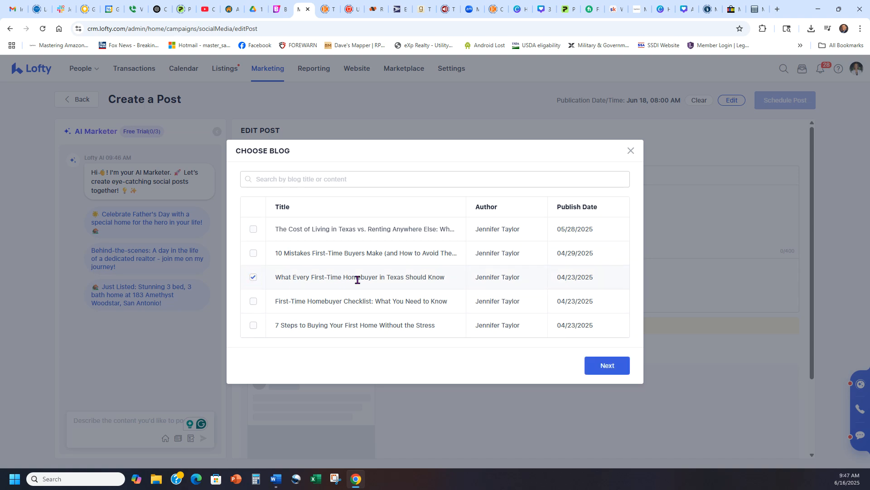
click(611, 365)
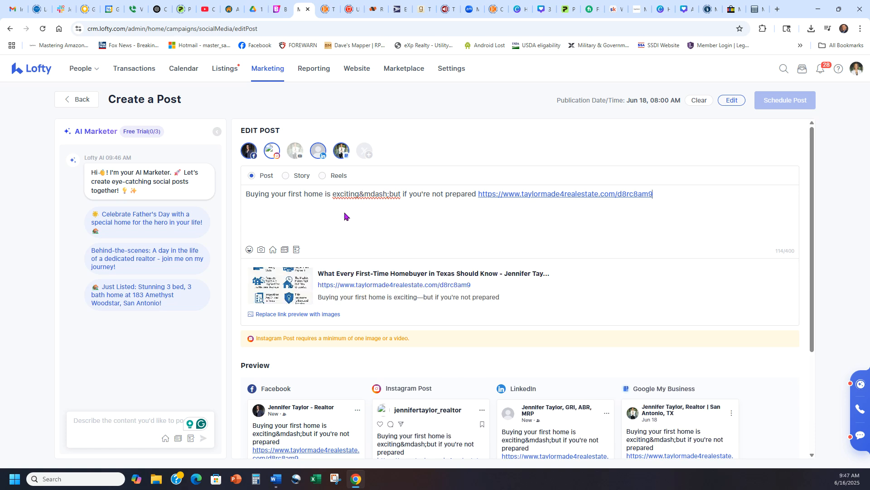
Replace the '&mdash;' code in the post text with a comma.
drag(359, 194, 389, 209)
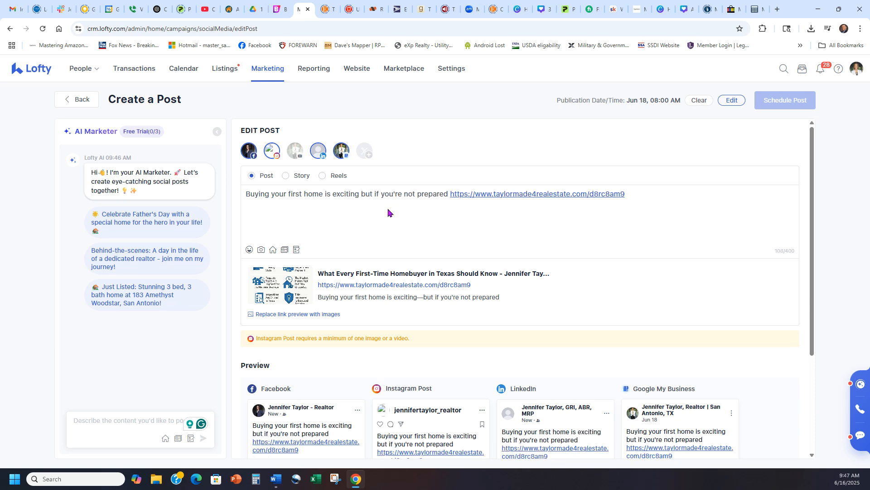
key(BackSpace)
text(,)
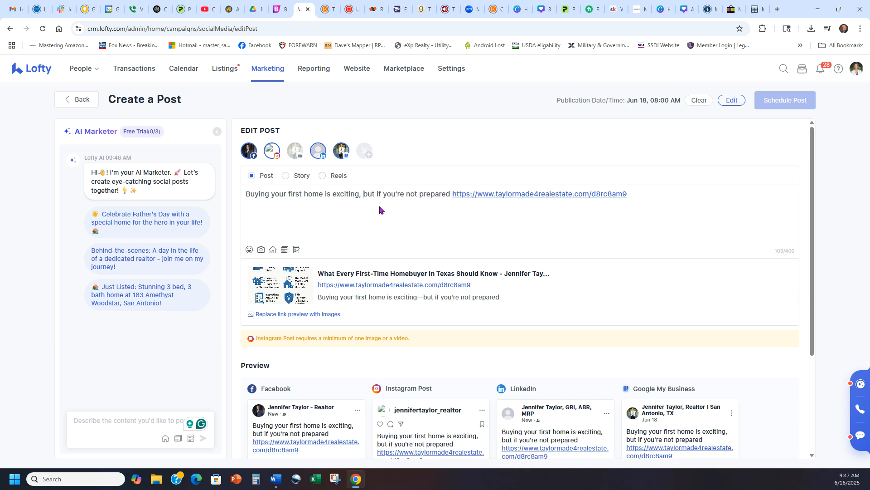
Drop Instagram and Google My Business, leaving only Facebook and LinkedIn.
scroll(505, 254, down, 2)
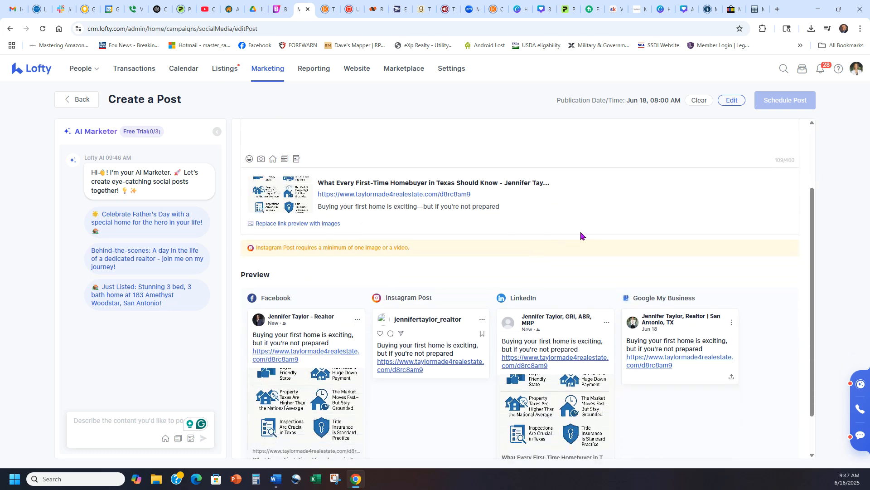
scroll(571, 238, down, 1)
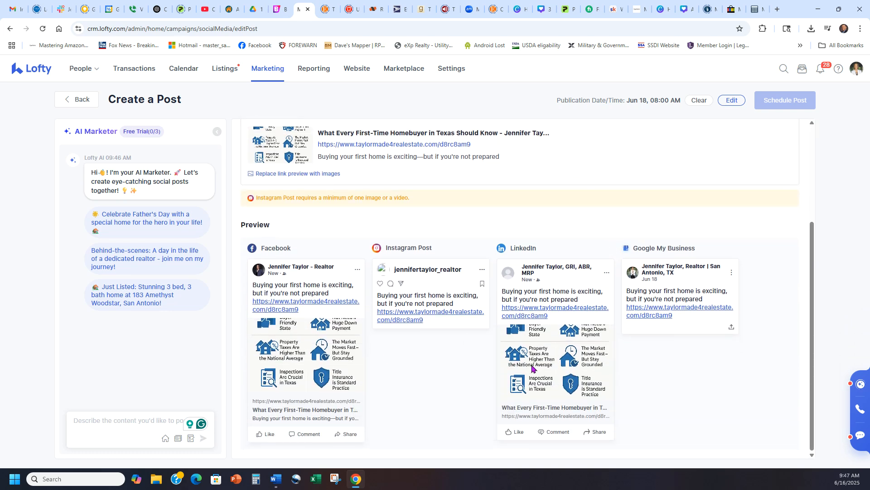
scroll(399, 327, up, 3)
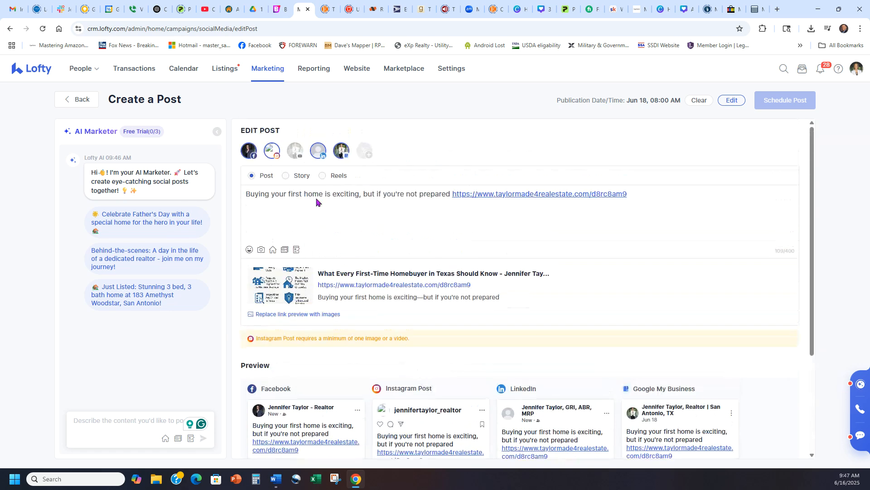
click(272, 151)
click(349, 158)
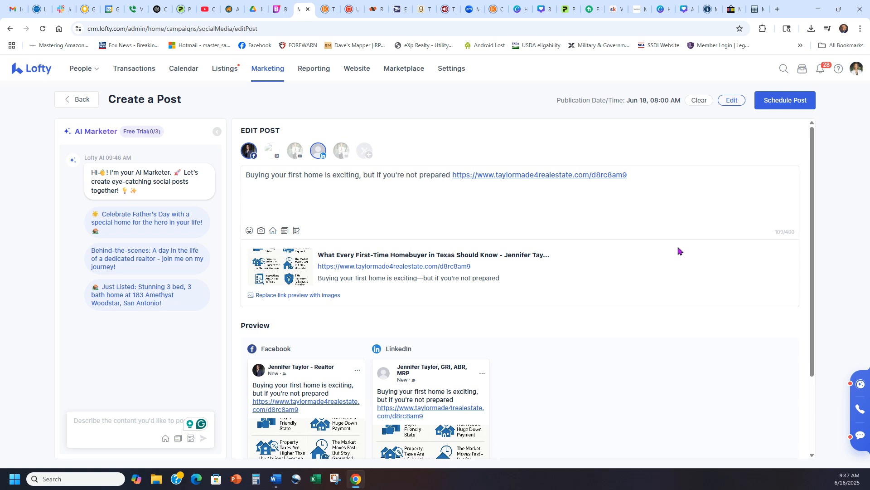
scroll(677, 248, down, 2)
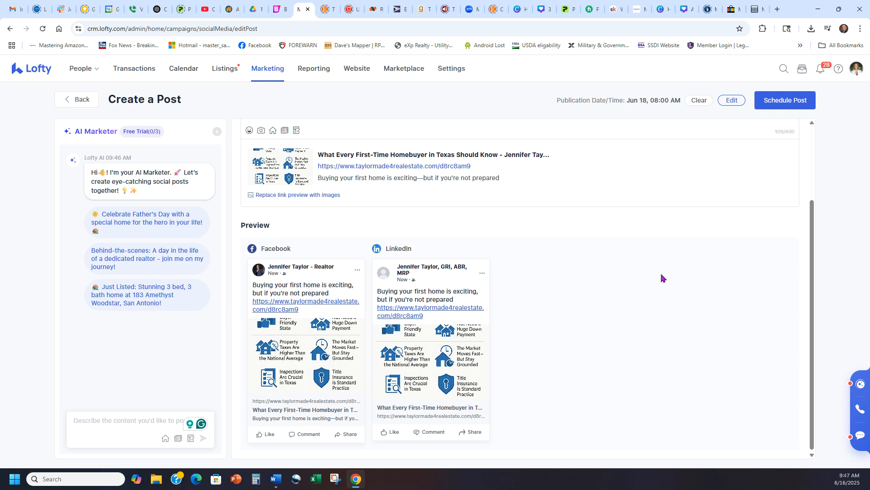
scroll(664, 277, up, 2)
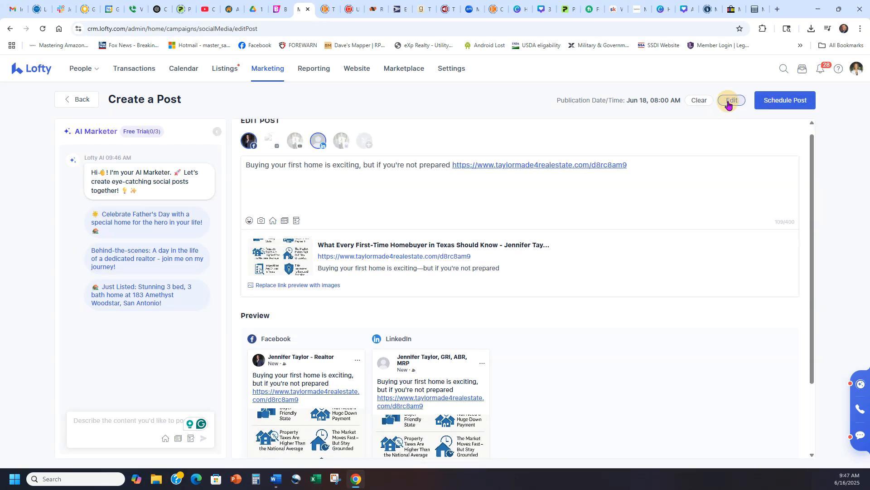
Set the blog post's publish date to June 19 at 08:00 AM and schedule it.
click(729, 101)
click(617, 148)
click(618, 148)
click(710, 244)
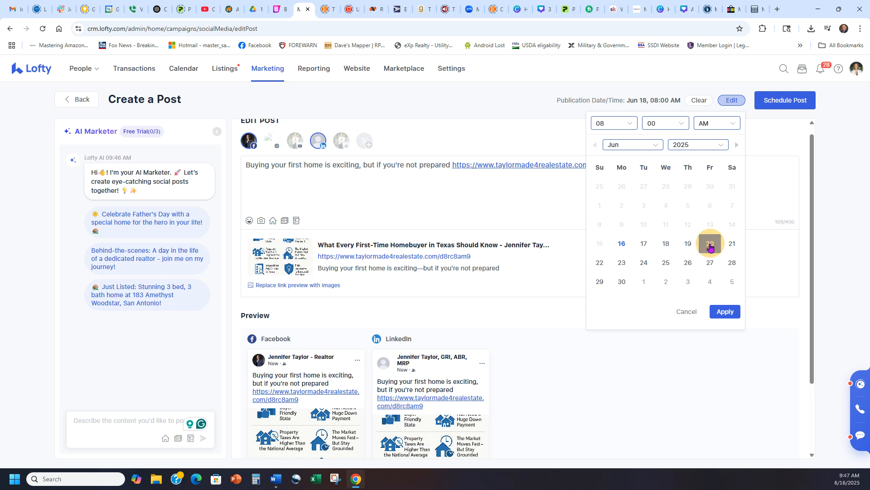
click(688, 249)
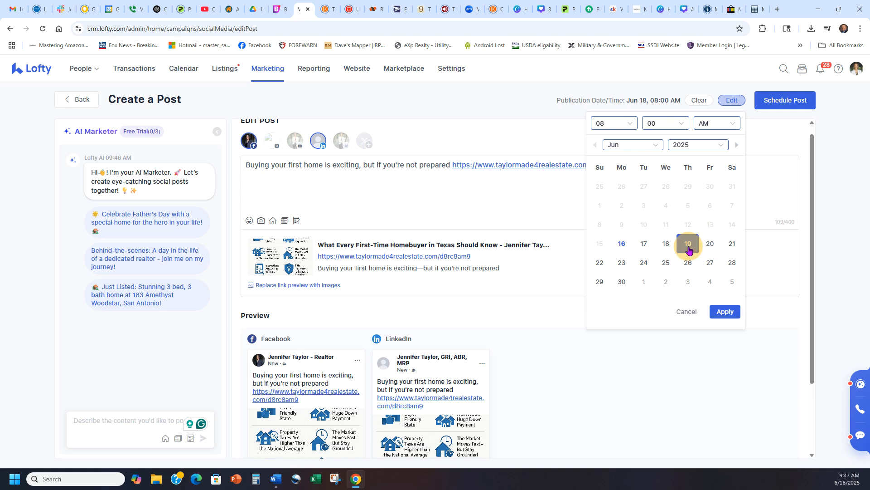
click(724, 313)
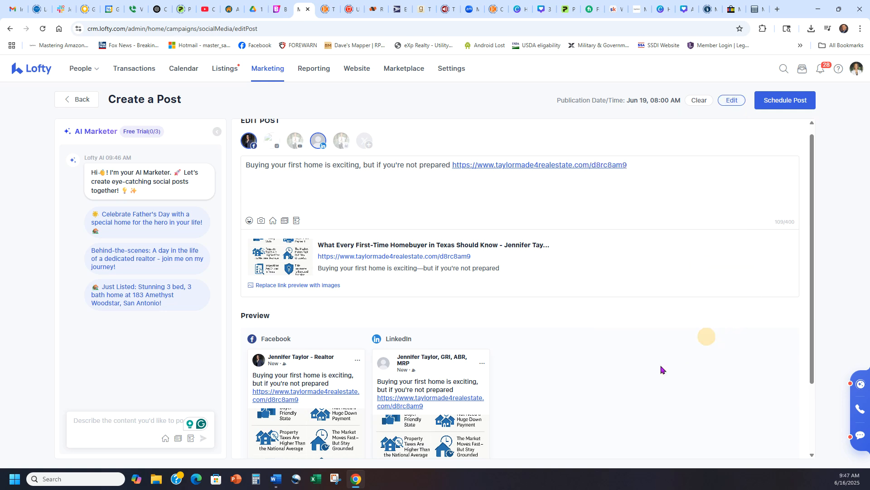
click(779, 105)
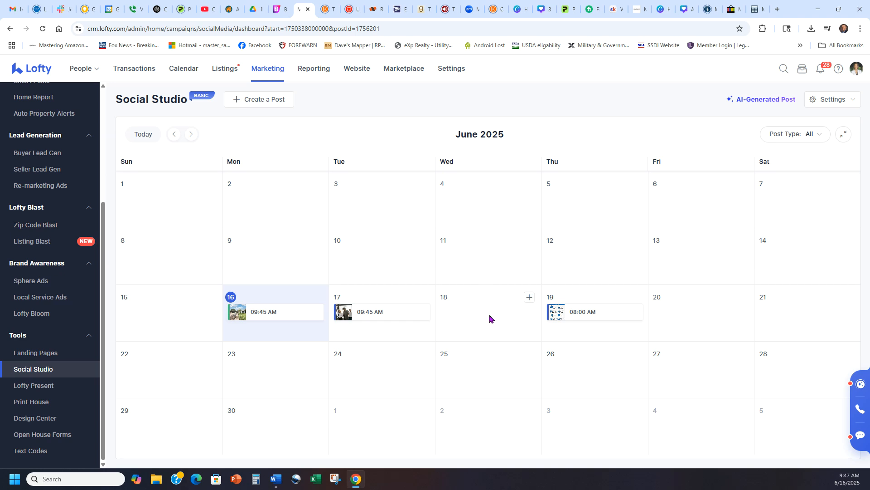
Open a new June 18 post, try Story and Reels, return to Post, and focus the AI prompt.
click(529, 298)
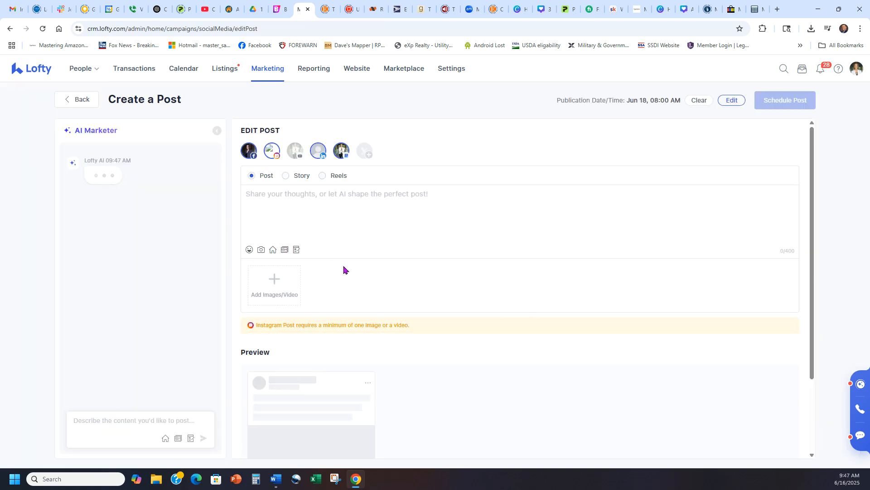
click(287, 177)
click(323, 179)
click(252, 177)
scroll(439, 291, down, 1)
scroll(439, 292, up, 1)
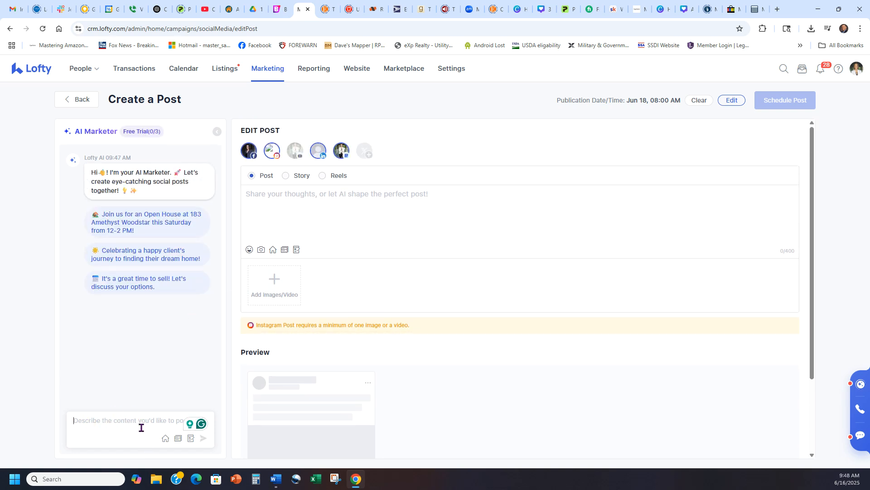
mouse_move(143, 134)
click(111, 424)
Insert a smiley emoji and attach the jpg living-room photo to the post.
click(249, 249)
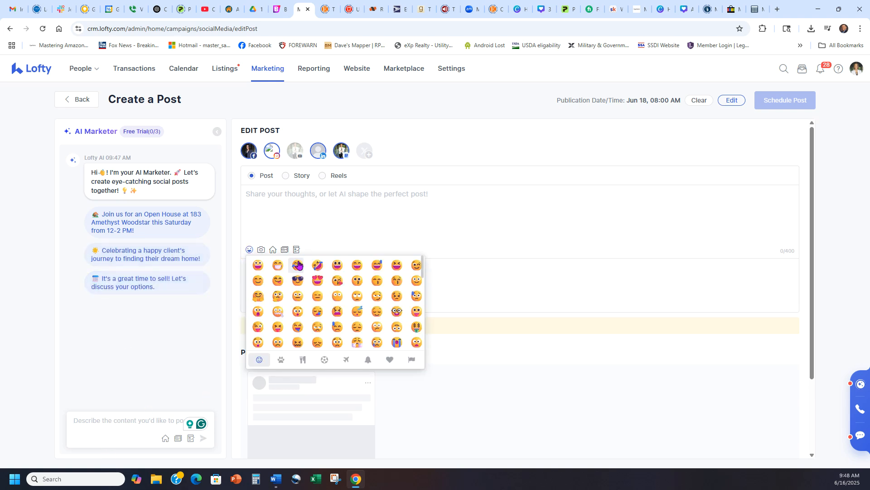
scroll(373, 327, down, 1)
scroll(372, 326, up, 1)
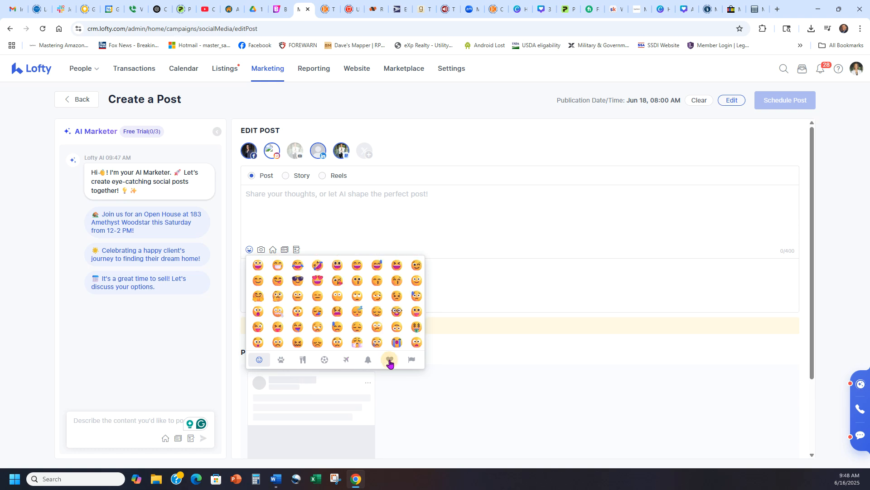
click(389, 361)
click(363, 212)
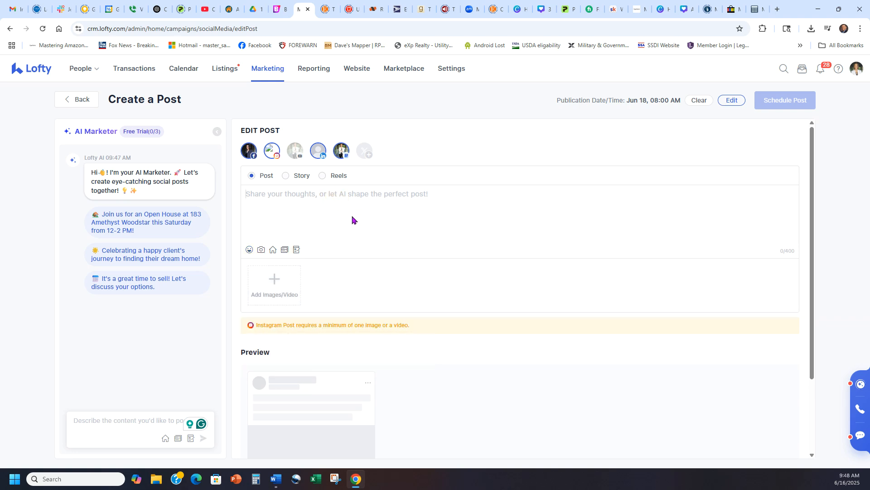
click(249, 249)
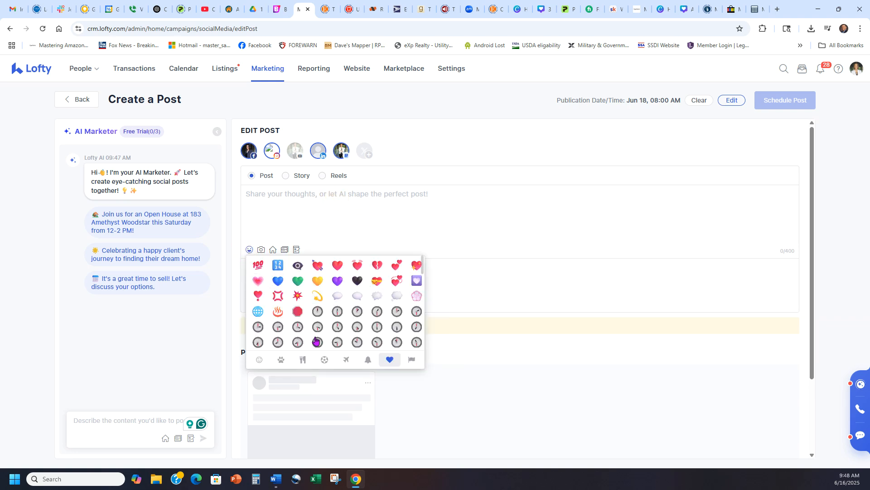
click(258, 359)
click(258, 266)
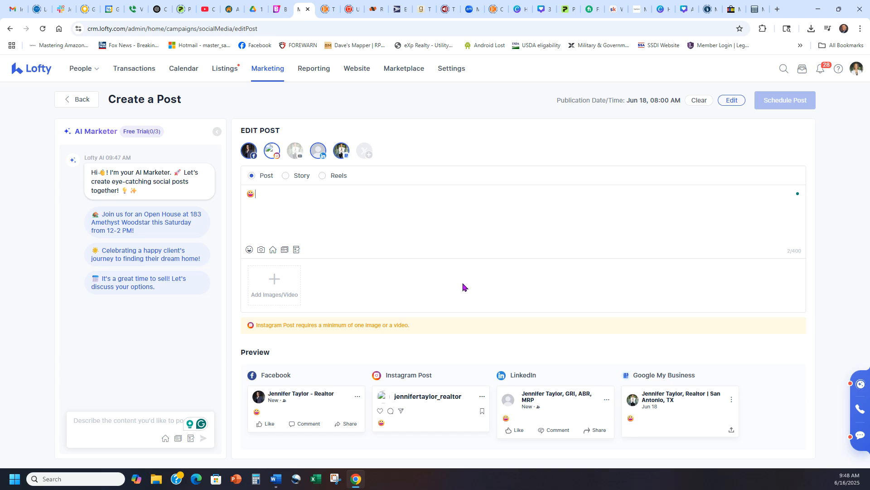
click(258, 250)
double_click(136, 74)
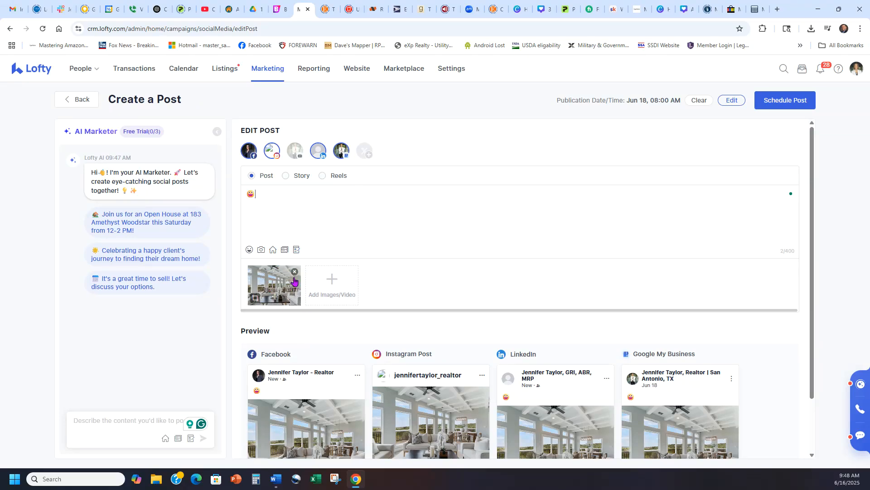
click(272, 251)
click(364, 209)
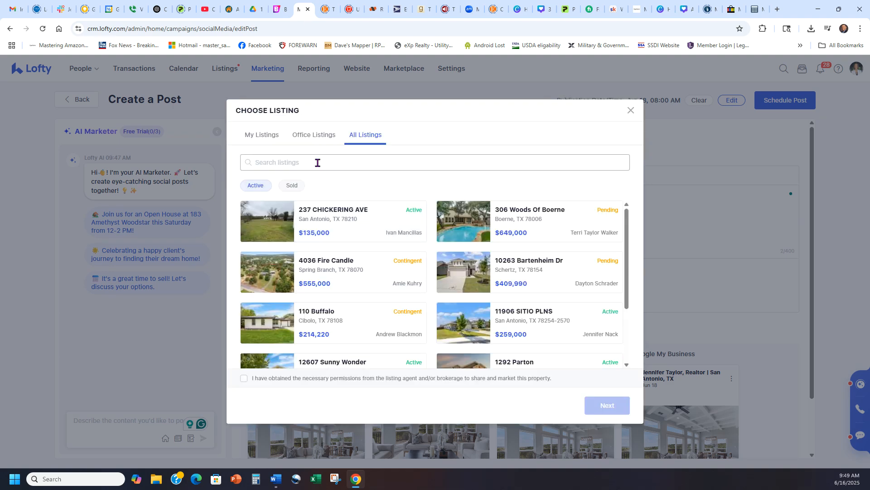
click(631, 111)
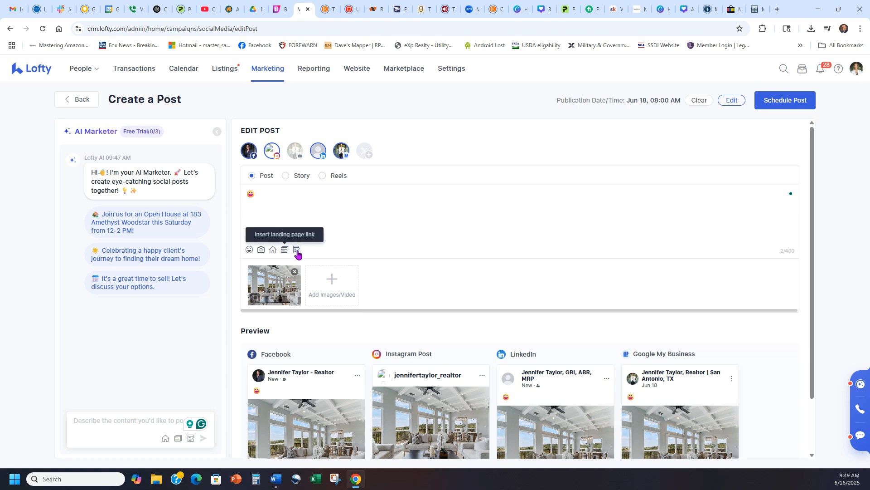
click(332, 203)
click(290, 192)
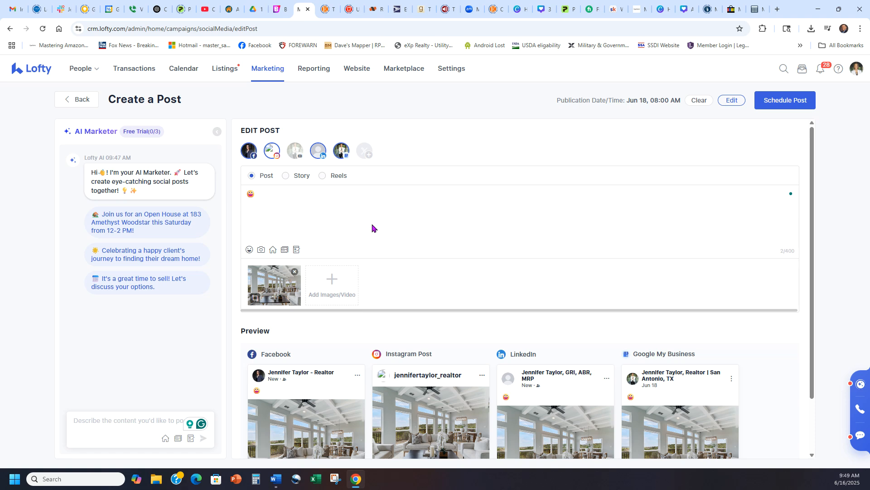